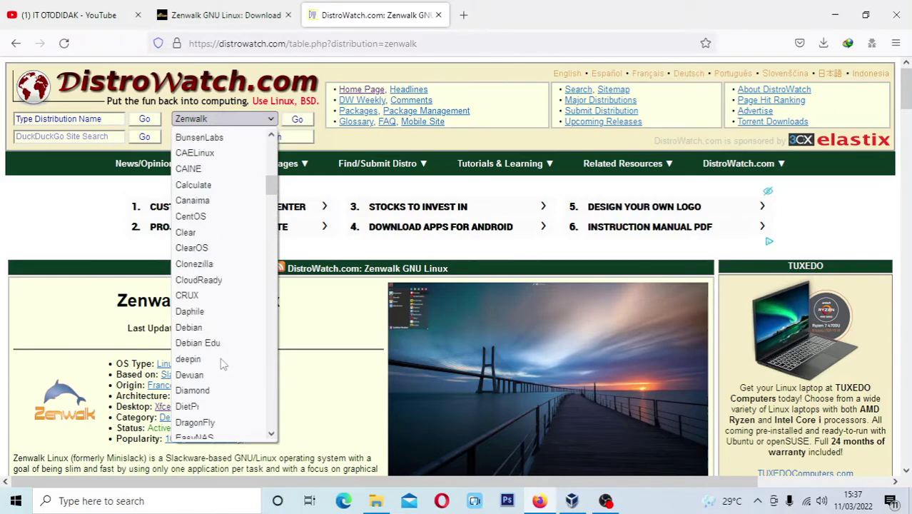
Close the distribution dropdown on DistroWatch's Zenwalk page without changing it
scroll(203, 278, down, 8)
scroll(221, 318, down, 20)
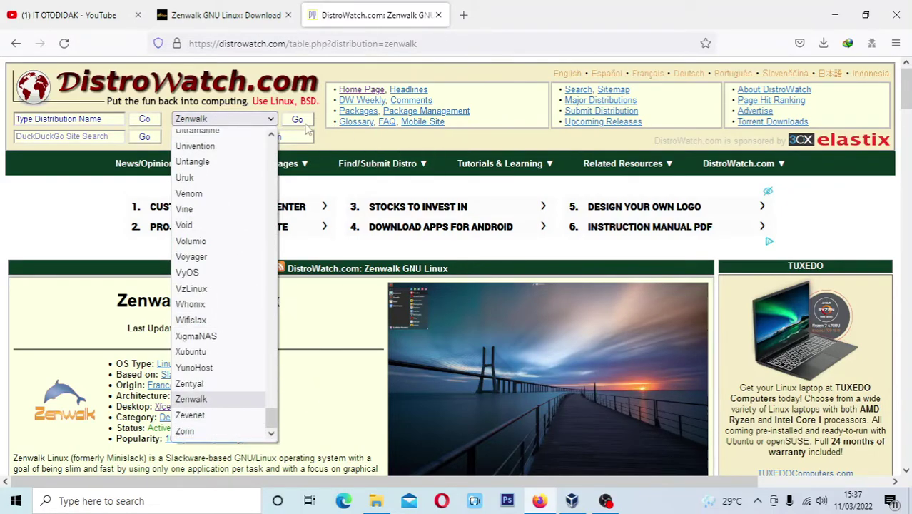
click(348, 322)
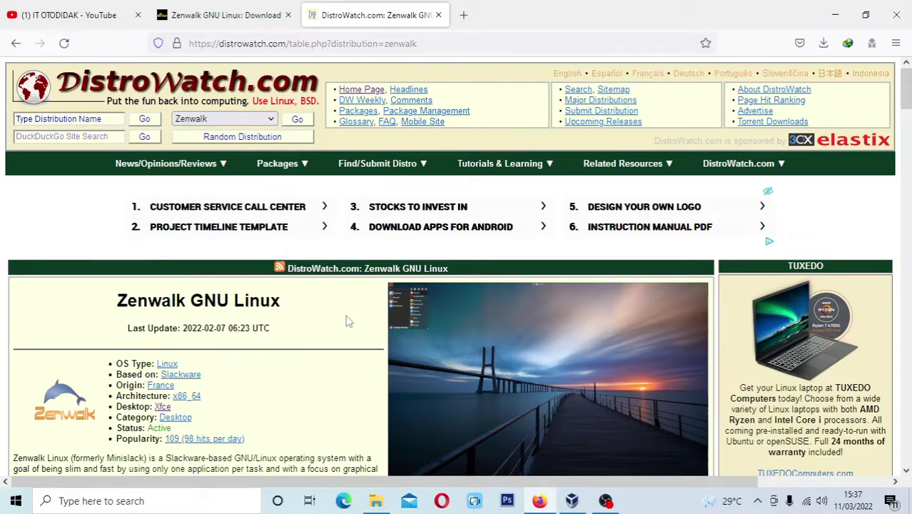
Look over the Zenwalk summary table, then minimize Firefox to reveal VirtualBox Manager
scroll(282, 321, down, 4)
scroll(282, 322, down, 6)
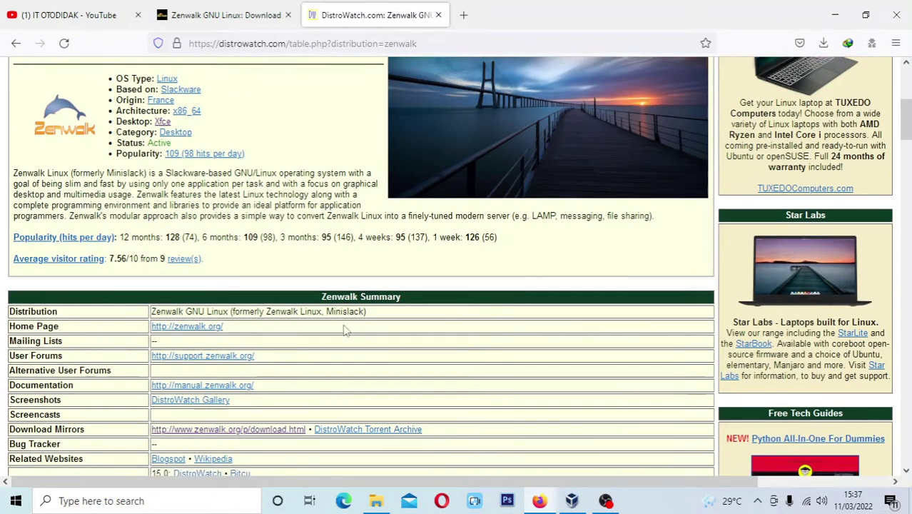
scroll(464, 271, up, 8)
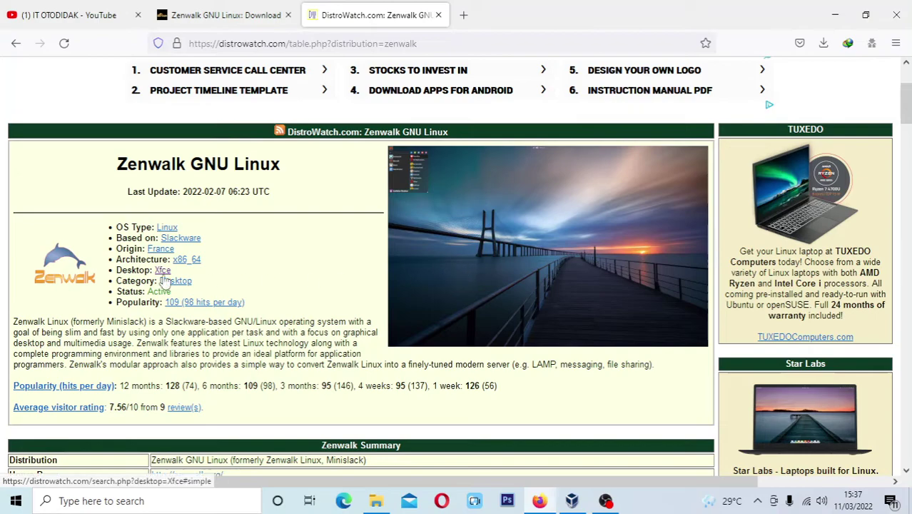
scroll(236, 277, down, 1)
scroll(221, 283, up, 1)
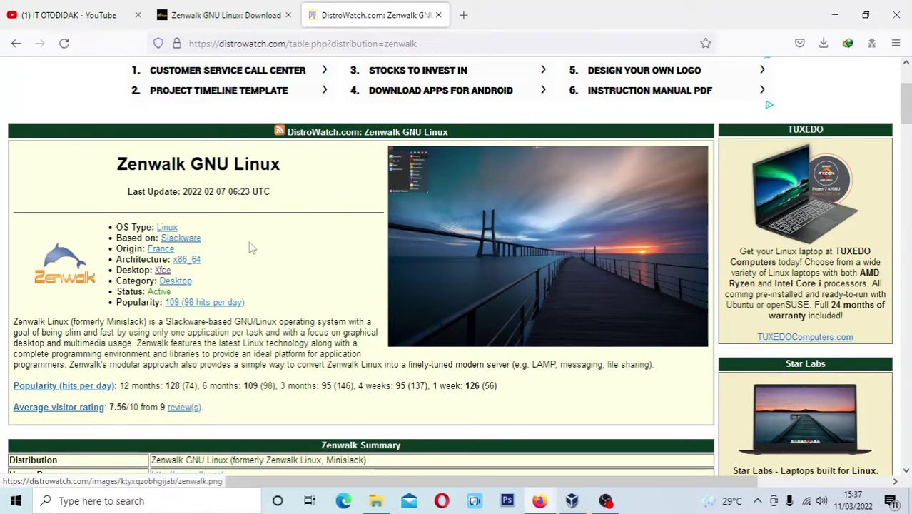
scroll(236, 271, down, 2)
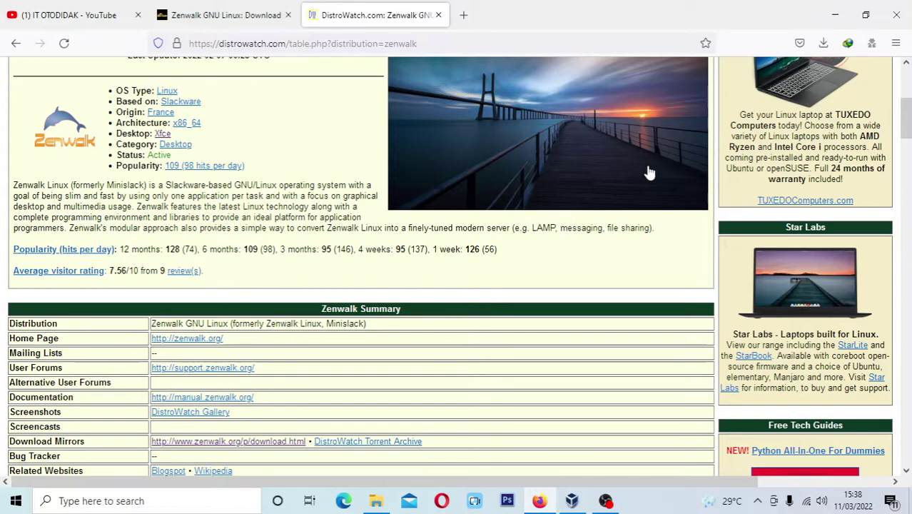
click(835, 15)
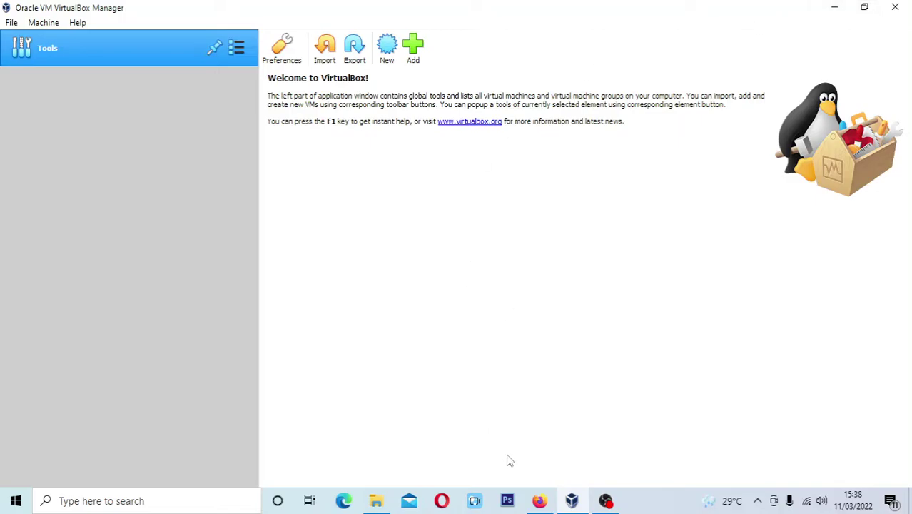
click(539, 501)
click(72, 15)
scroll(227, 336, down, 3)
scroll(227, 336, up, 15)
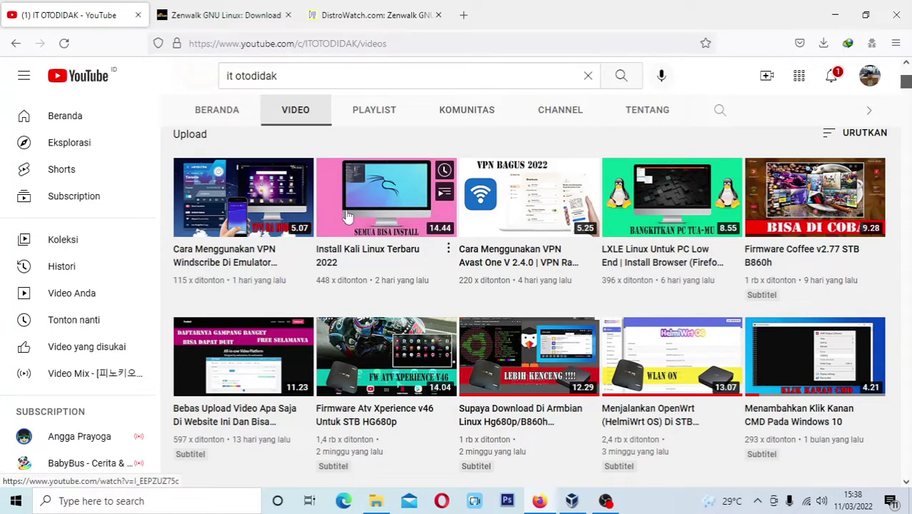
click(834, 15)
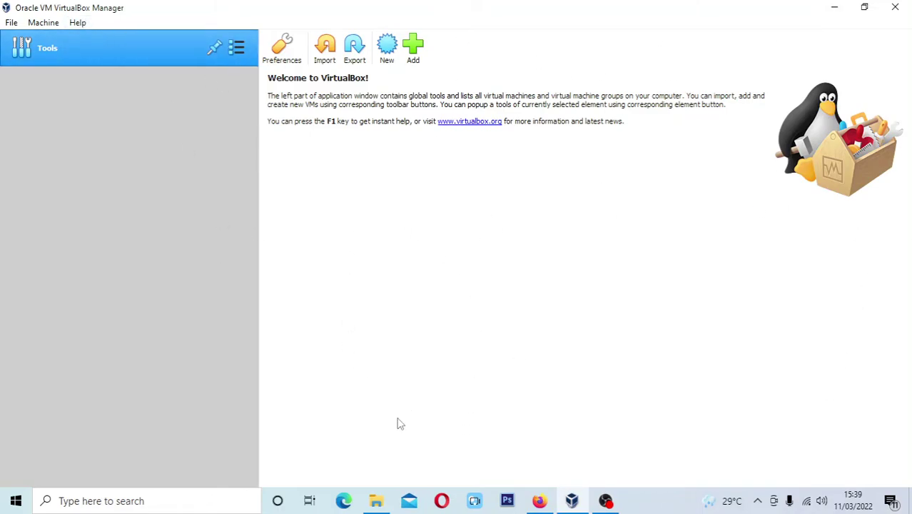
Rename the C:\zenwalk folder to 'zenwalk linux' and return to VirtualBox Manager
click(376, 501)
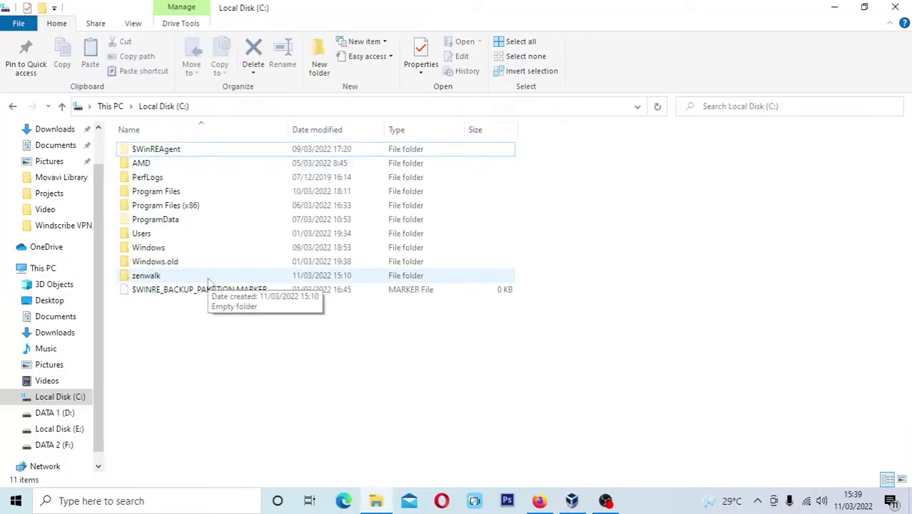
click(146, 279)
right_click(184, 280)
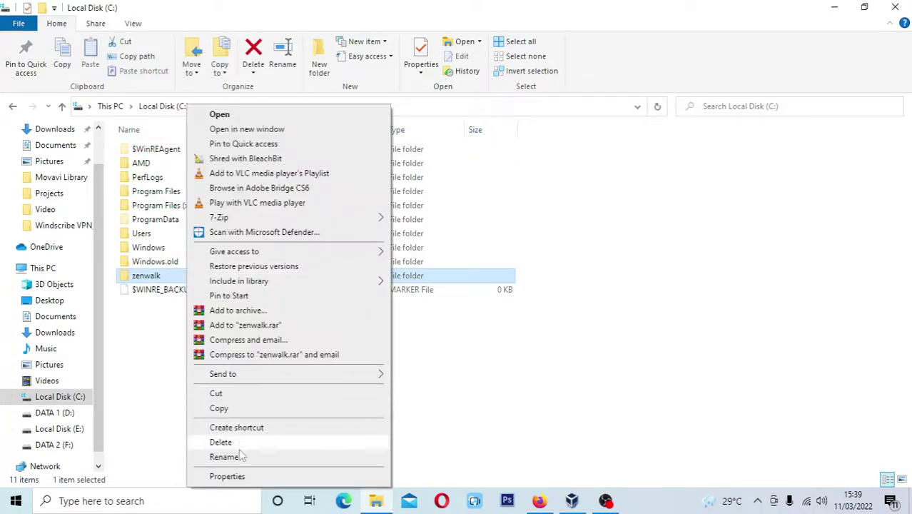
right_click(163, 277)
click(214, 456)
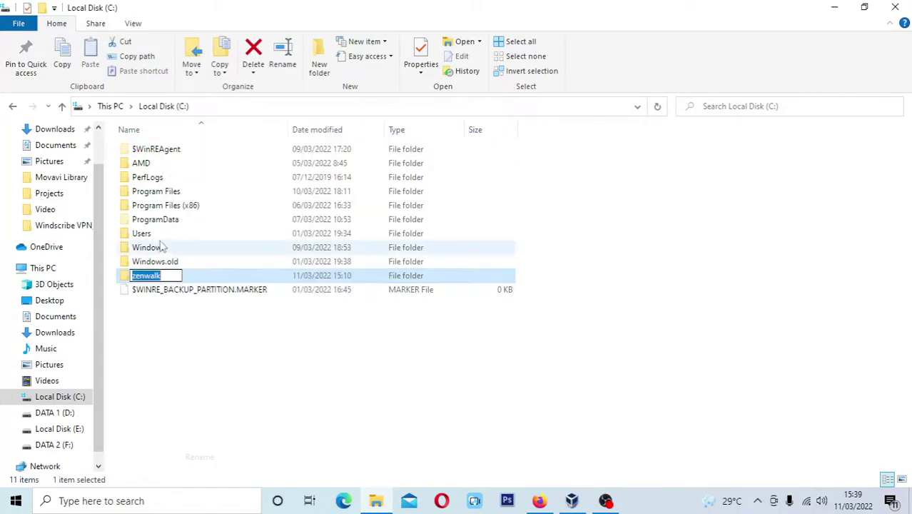
click(175, 278)
text(linux)
click(177, 375)
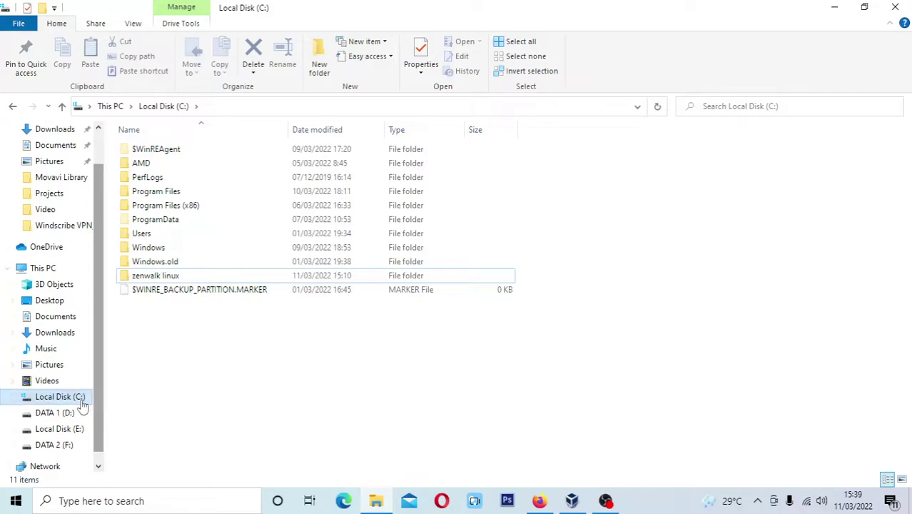
click(572, 500)
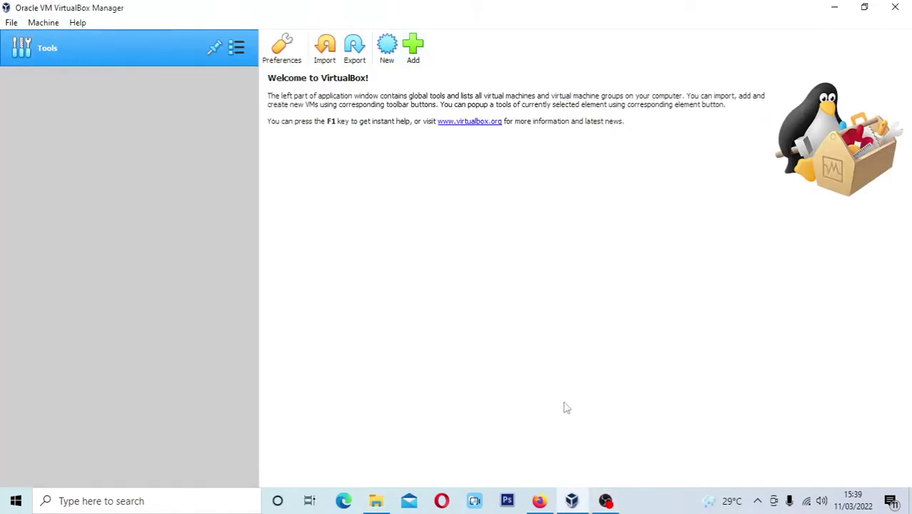
Start a new VM named 'zenwalk linux' with machine folder C:\zenwalk linux
click(387, 62)
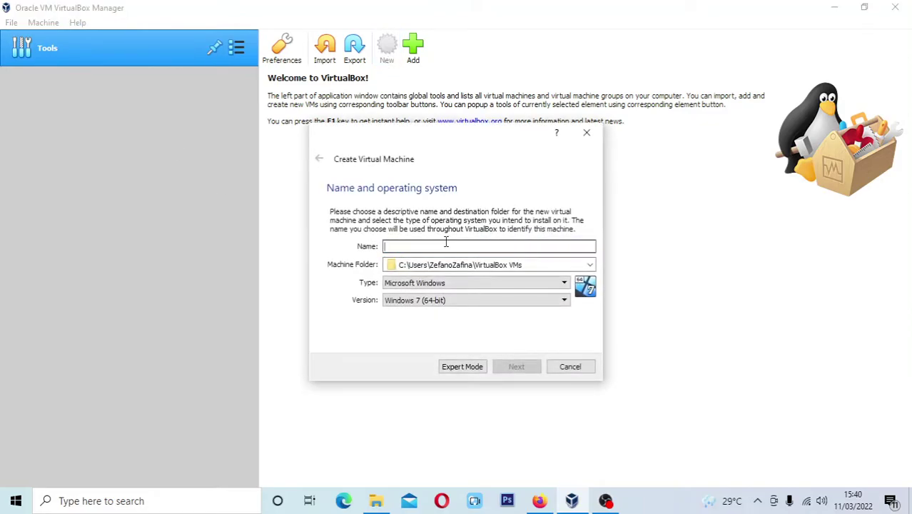
text(zenwalk linux)
click(590, 265)
click(503, 286)
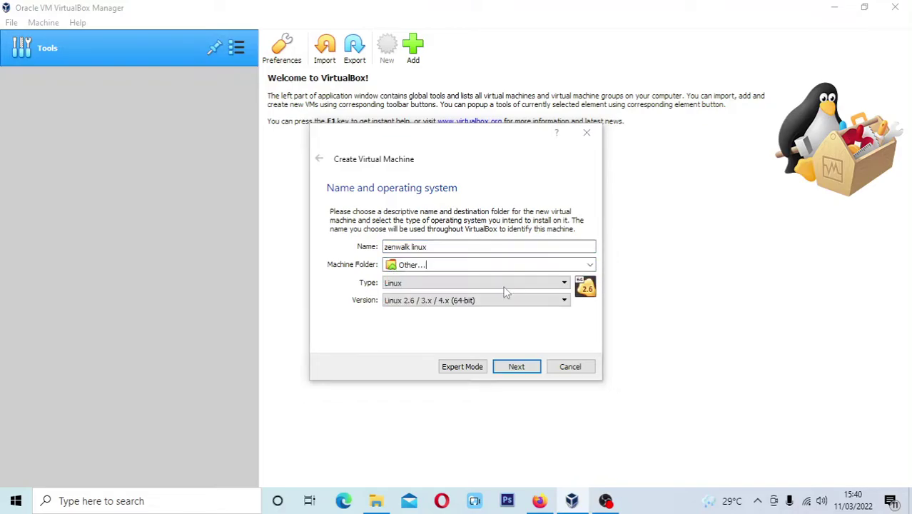
drag(494, 236, 494, 307)
scroll(389, 357, down, 1)
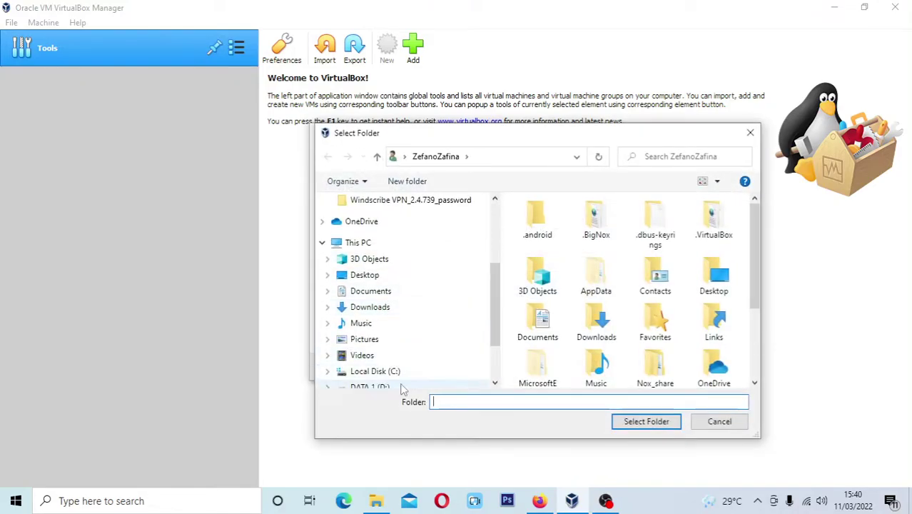
scroll(402, 385, down, 1)
click(396, 336)
click(543, 350)
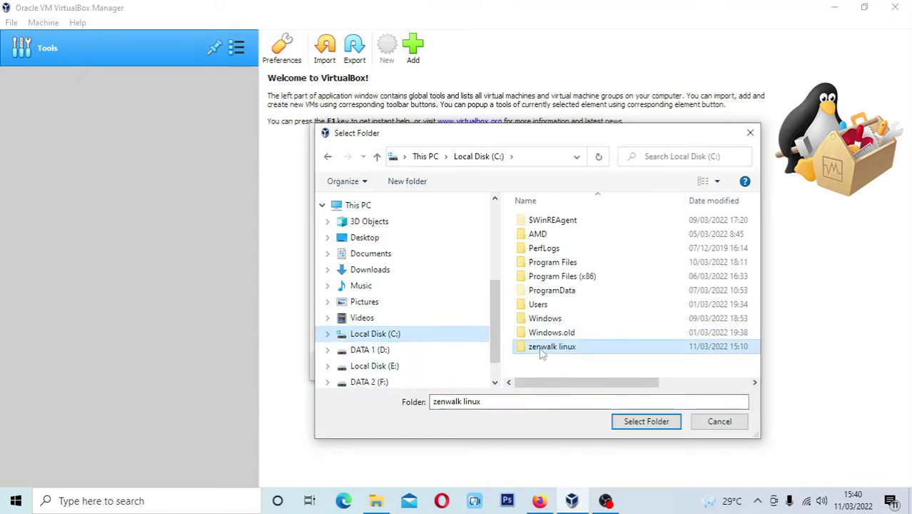
click(646, 421)
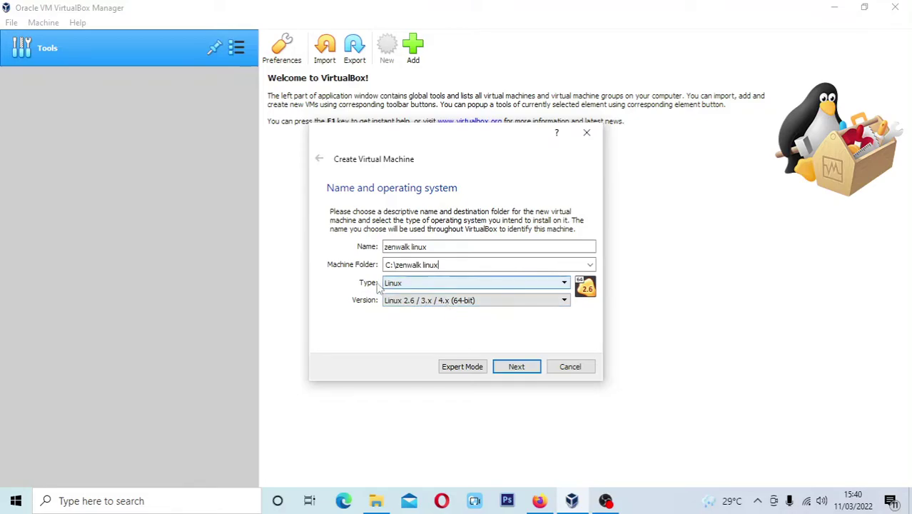
Keep Linux as the OS type and raise the memory to about 1663 MB
click(449, 247)
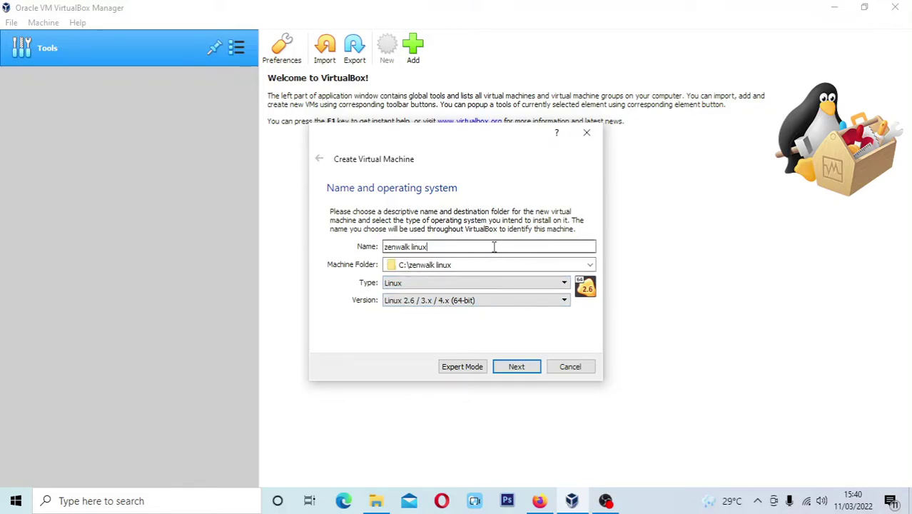
drag(494, 247, 363, 260)
click(413, 247)
double_click(429, 247)
click(518, 283)
click(400, 302)
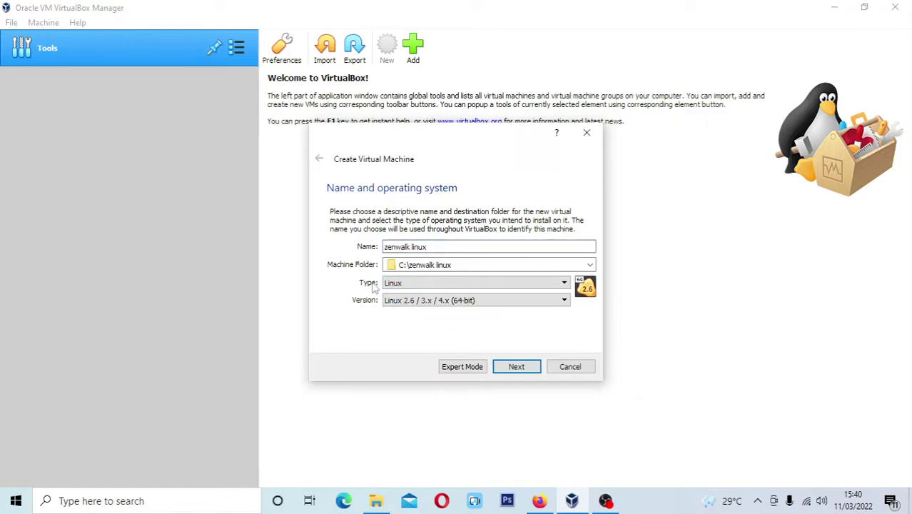
click(522, 374)
drag(359, 256, 377, 265)
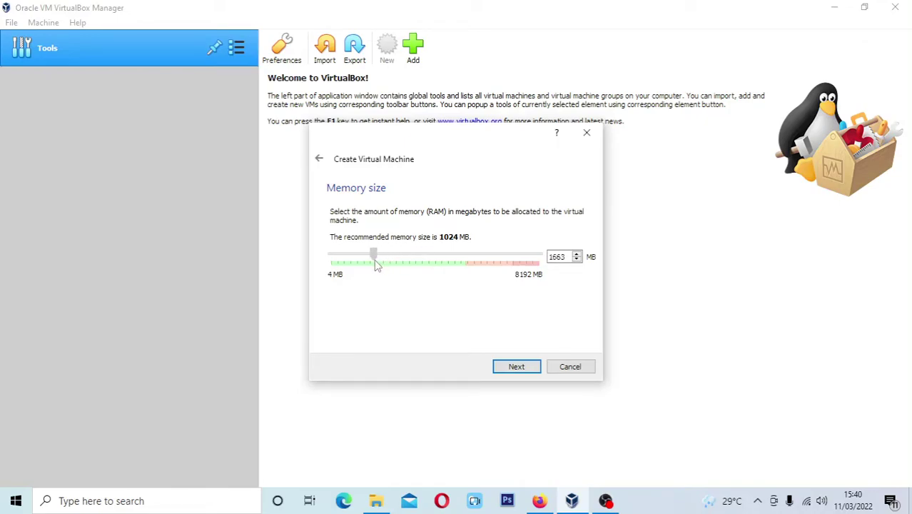
Accept 1584 MB memory and create a dynamically allocated 15,34 GB VDI hard disk
key(Return)
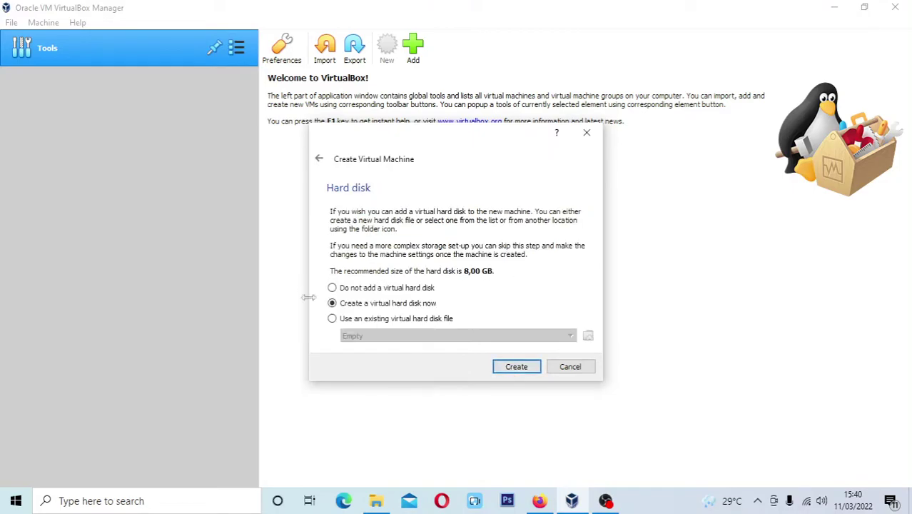
click(527, 369)
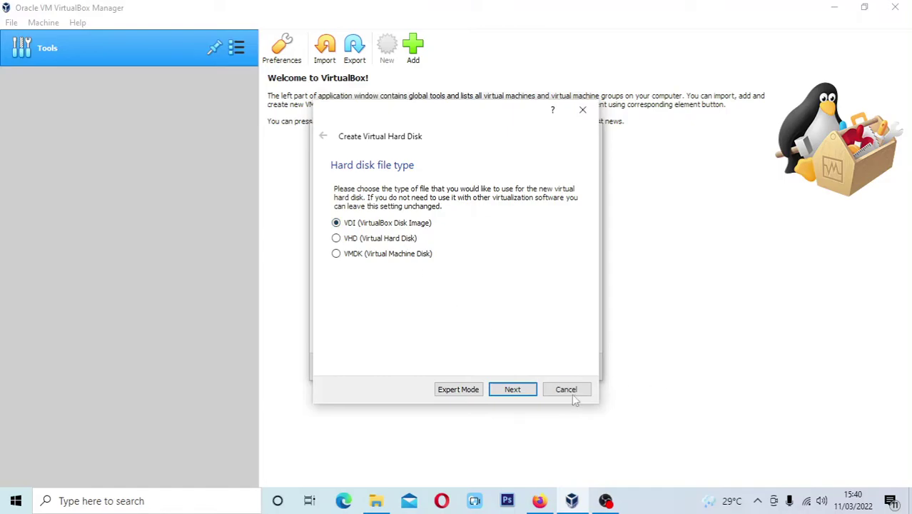
click(531, 389)
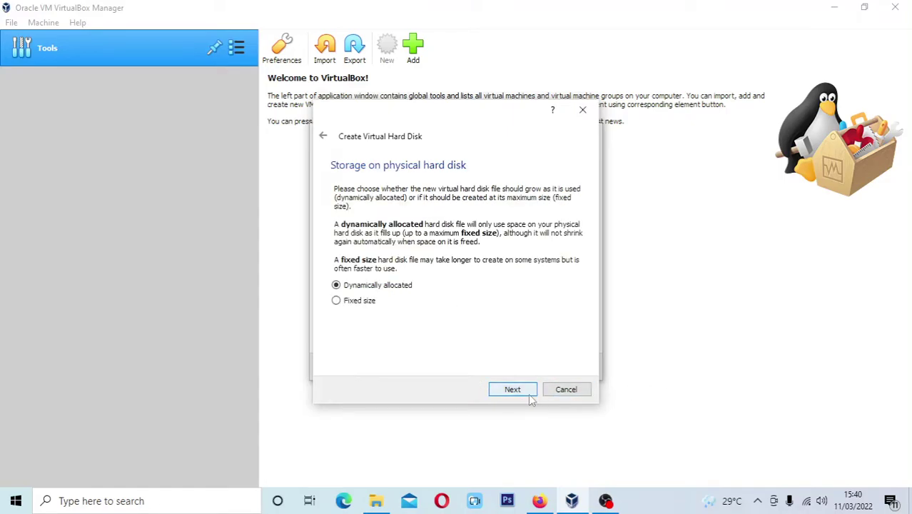
click(529, 393)
drag(442, 267, 448, 264)
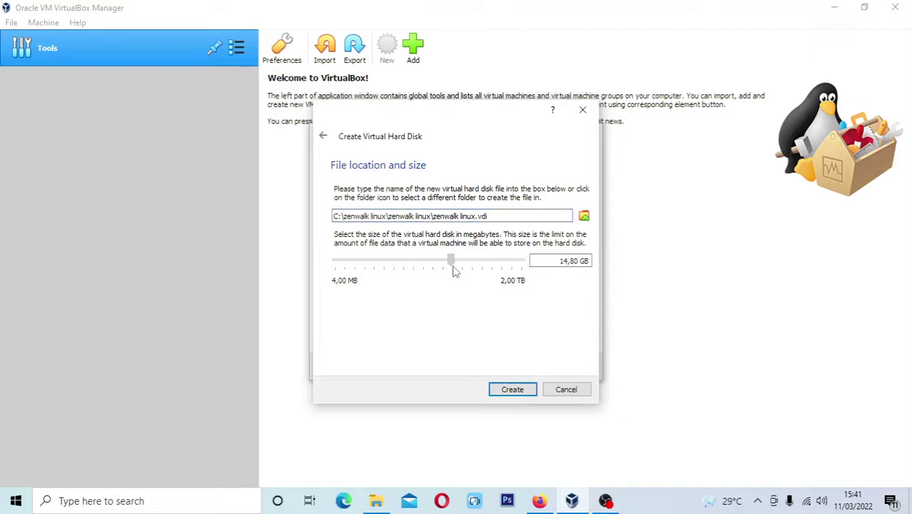
click(511, 392)
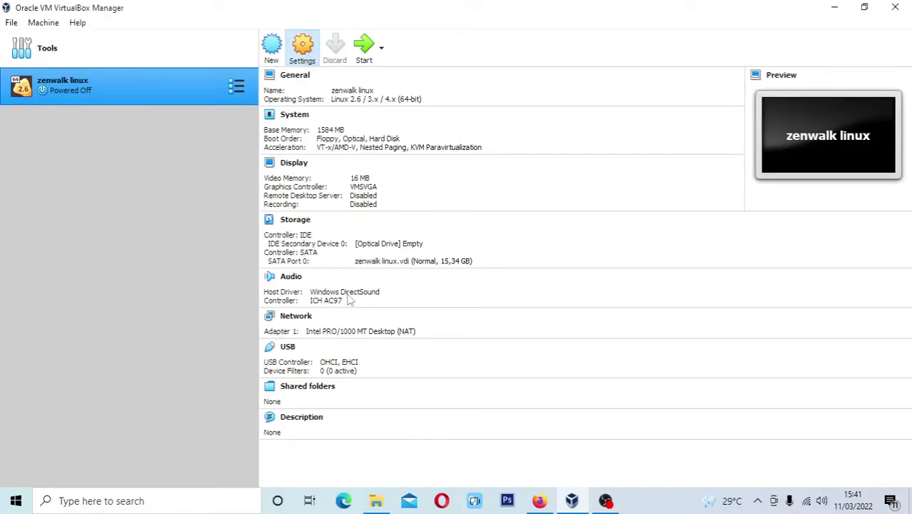
Give the VM 2 processors and increase its video memory
click(284, 124)
click(406, 128)
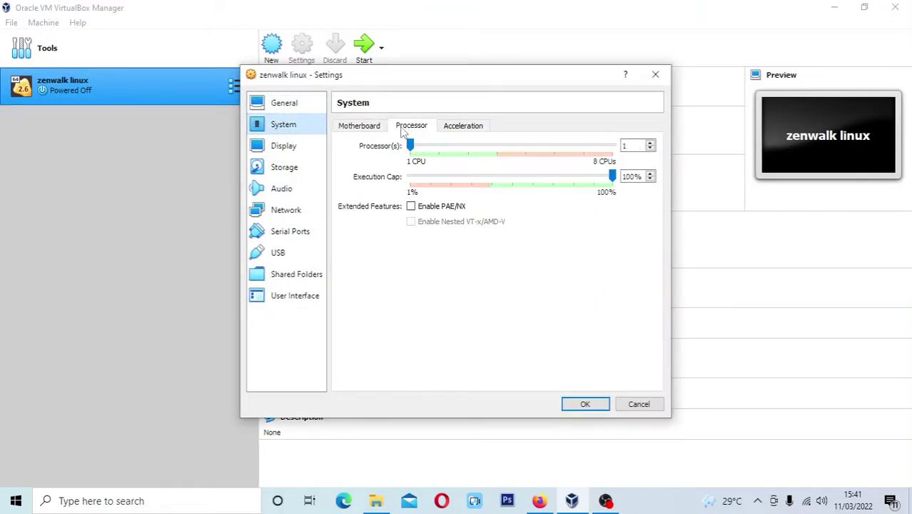
click(445, 152)
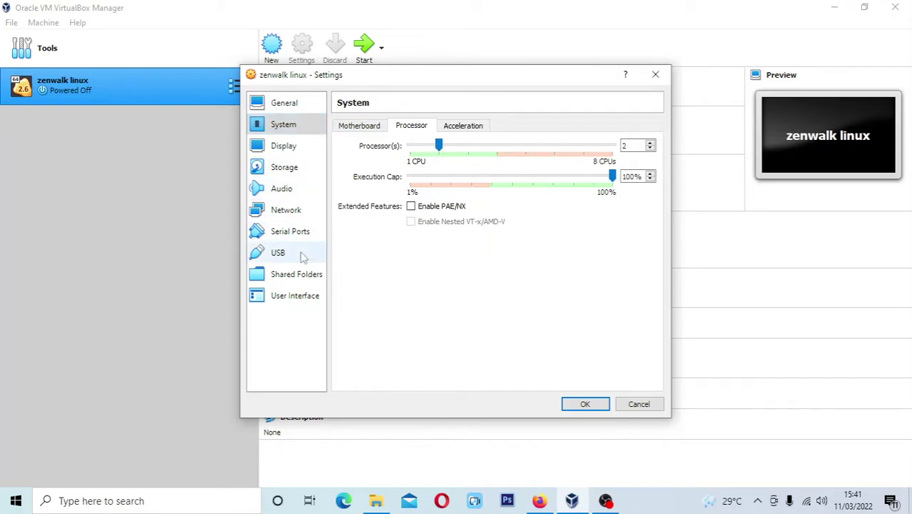
click(296, 149)
drag(442, 146, 608, 146)
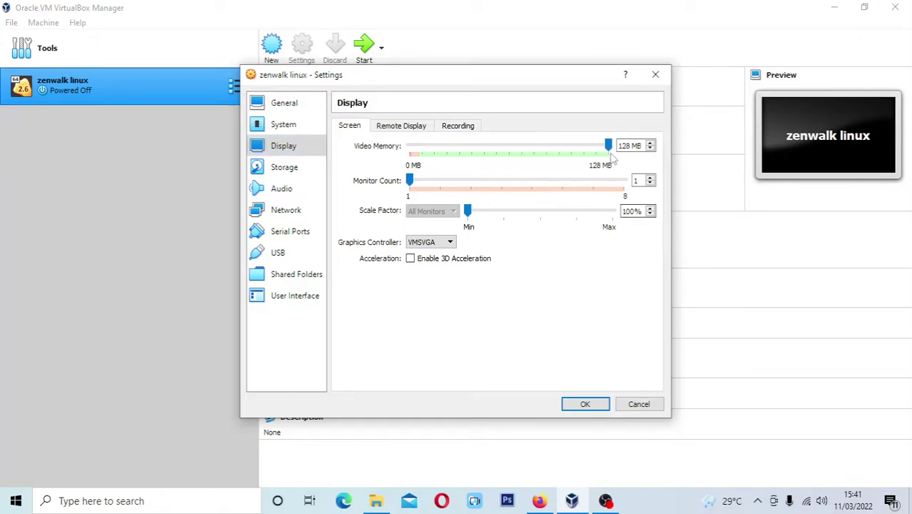
Choose the zenwalk-15.0-220204 disk image for the empty IDE optical drive
click(286, 170)
click(372, 157)
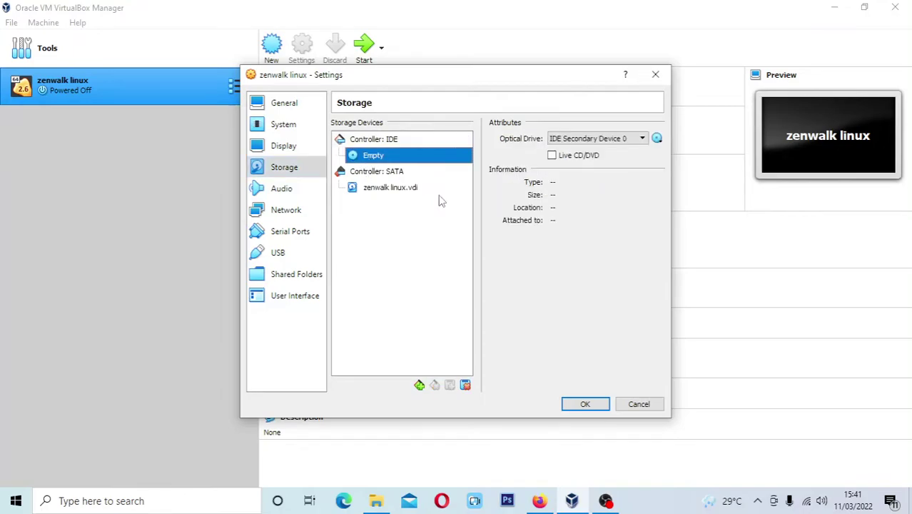
click(657, 139)
click(687, 168)
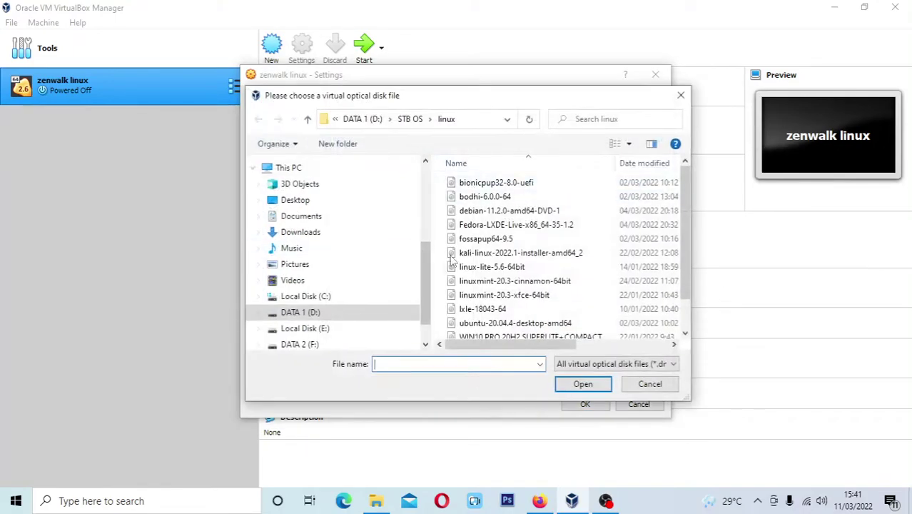
scroll(632, 282, down, 1)
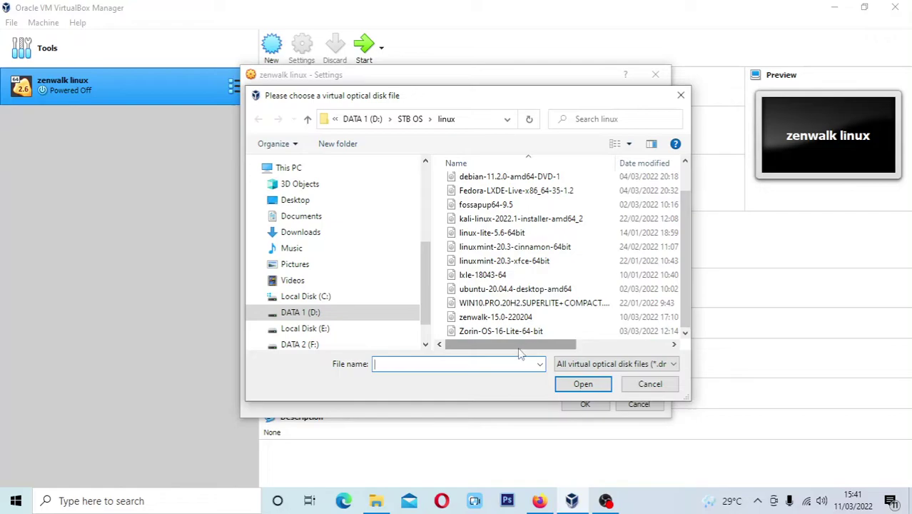
click(503, 319)
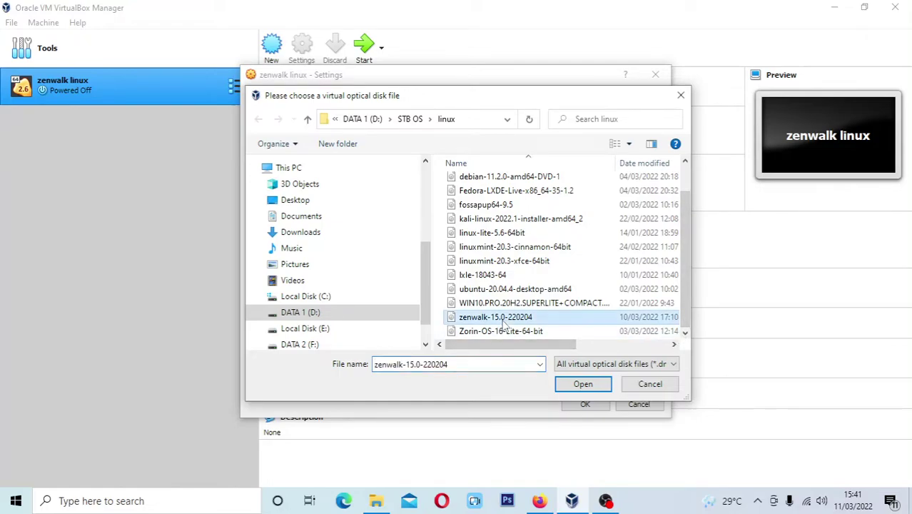
drag(508, 344, 457, 344)
Open DistroWatch's Zenwalk 15.0-220204 release news, follow its ISO link, and cancel the duplicate download
click(539, 500)
click(352, 14)
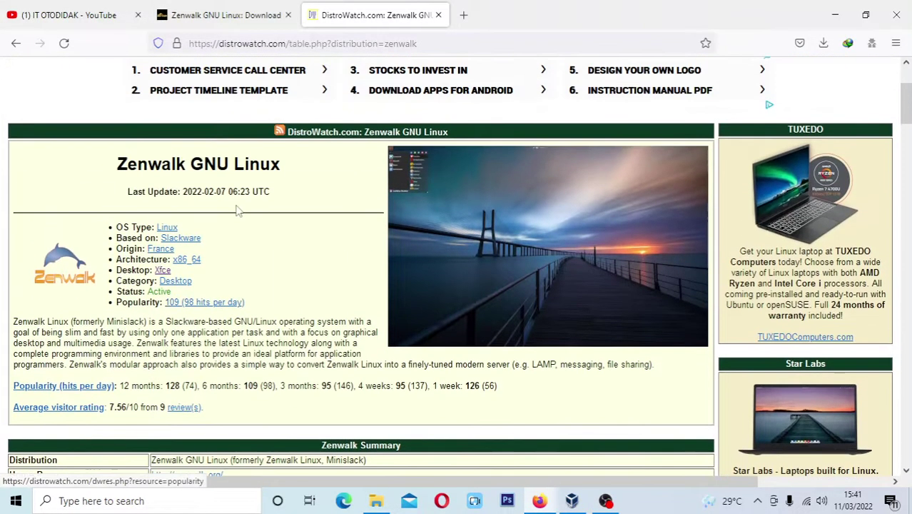
scroll(143, 228, down, 10)
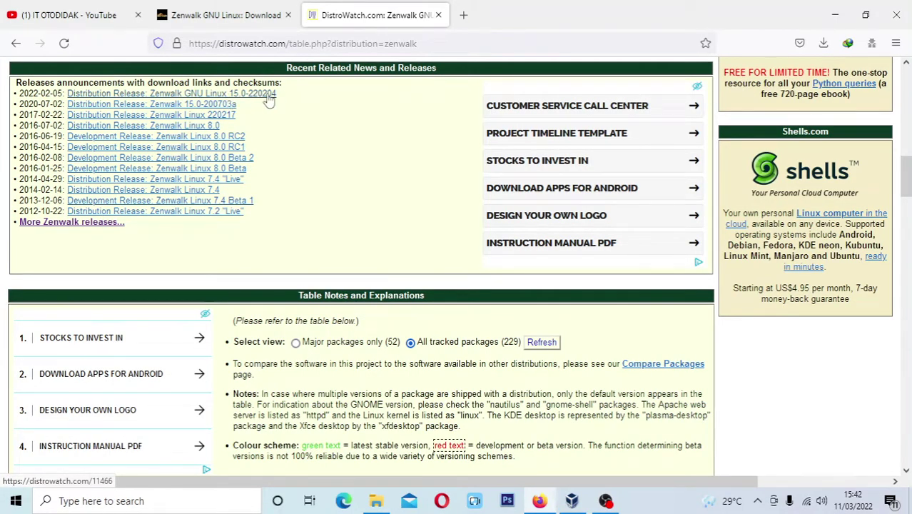
click(228, 100)
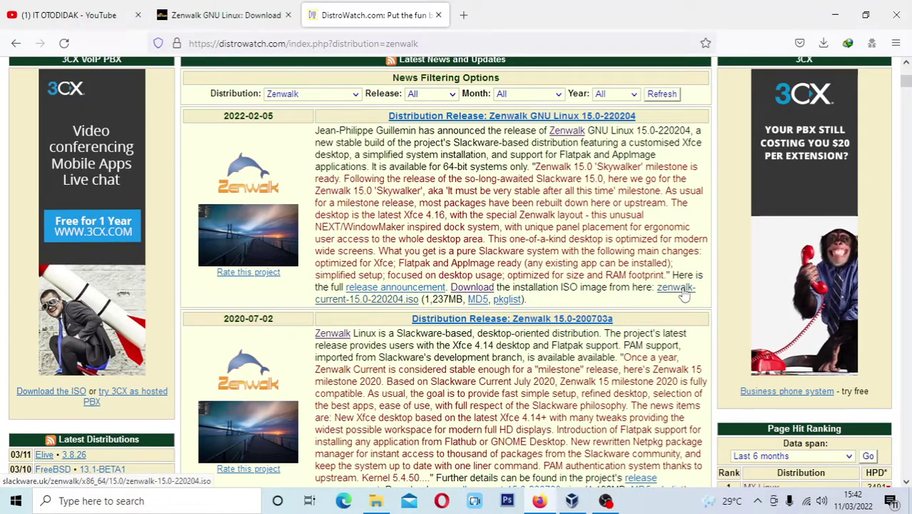
click(683, 289)
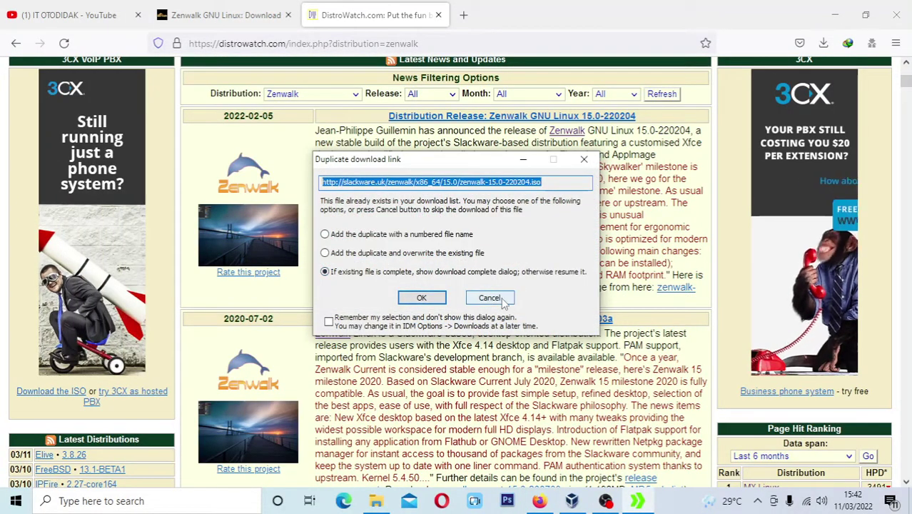
click(491, 298)
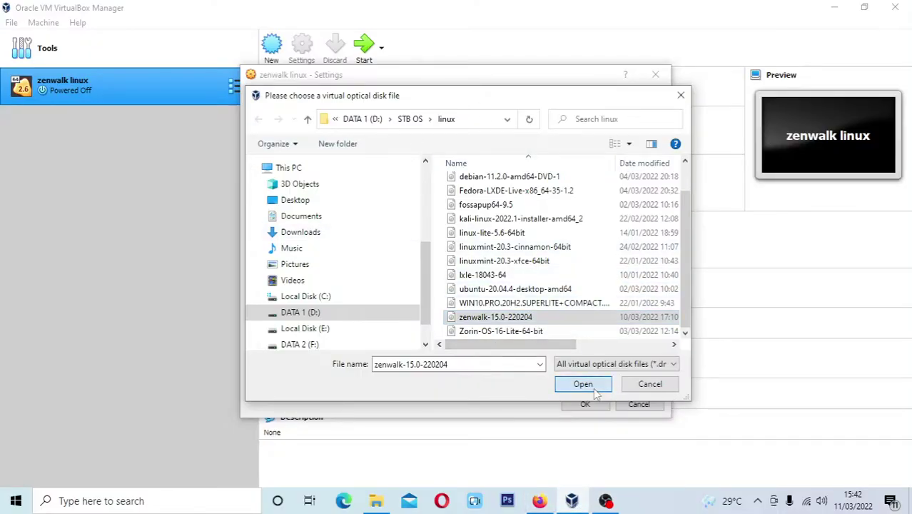
Load zenwalk-15.0-220204.iso into the VM's optical drive
click(594, 389)
click(289, 231)
click(289, 212)
click(289, 231)
Switch the USB controller to USB 1.1 (OHCI), save settings, and start the VM
click(278, 253)
click(289, 275)
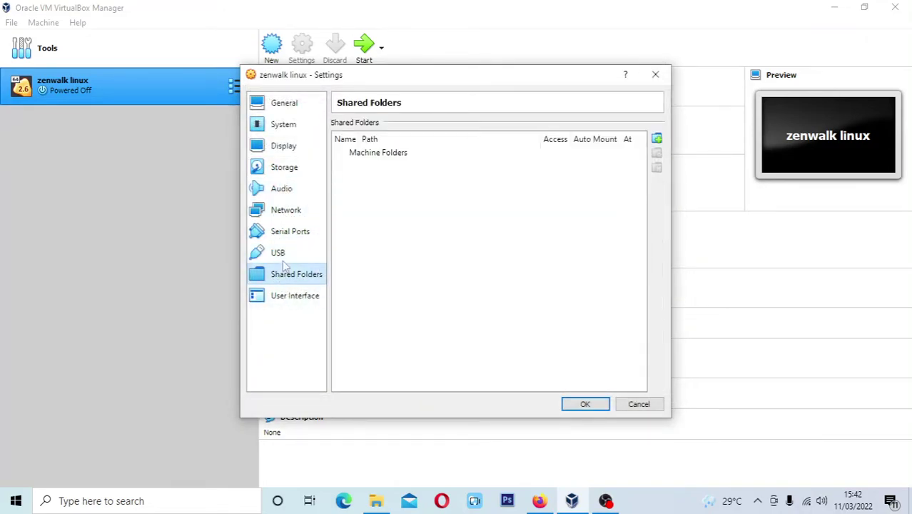
click(281, 256)
click(354, 140)
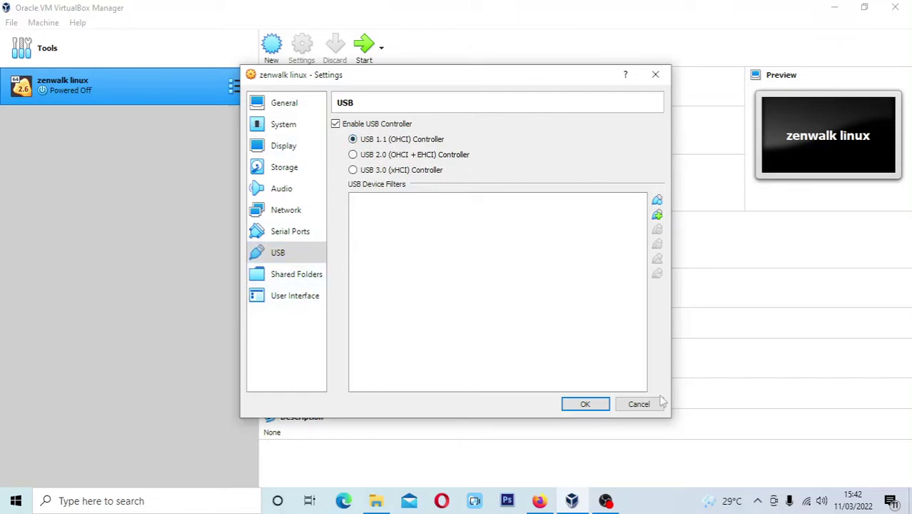
click(585, 404)
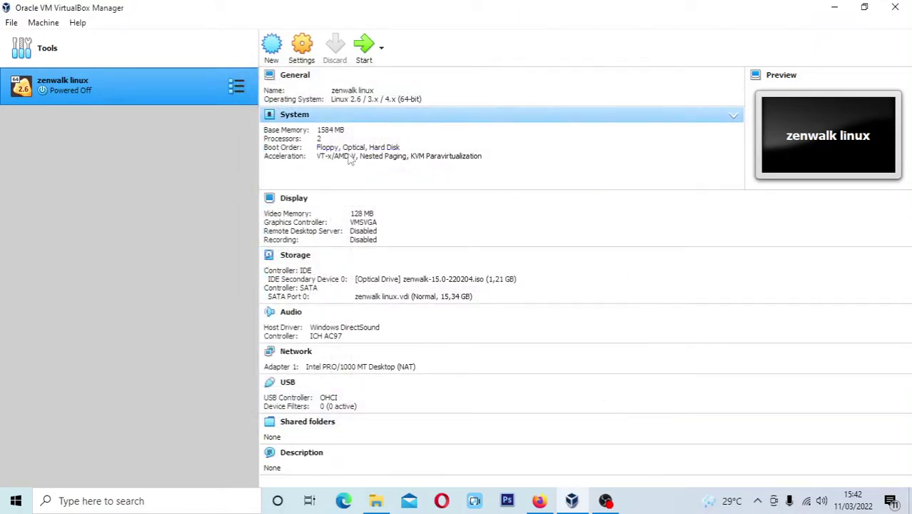
click(369, 51)
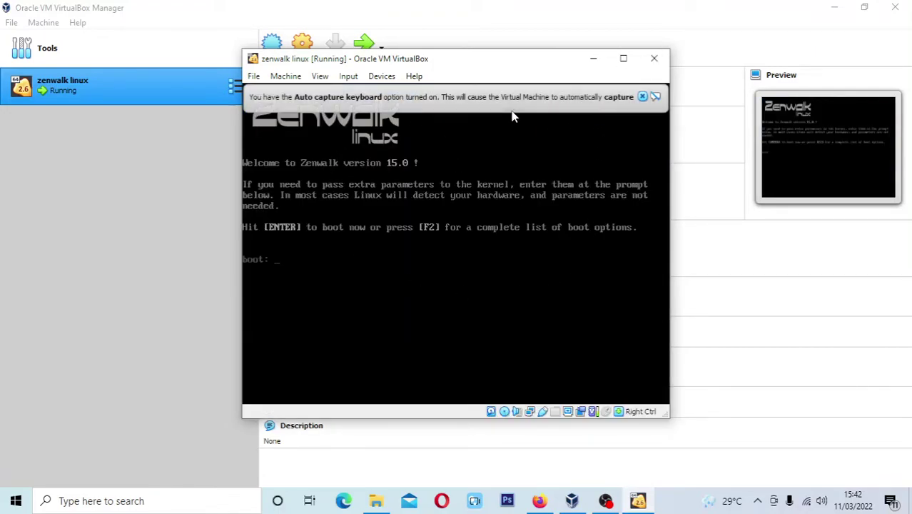
Dismiss the auto-capture notice and boot the installer with default options
click(643, 97)
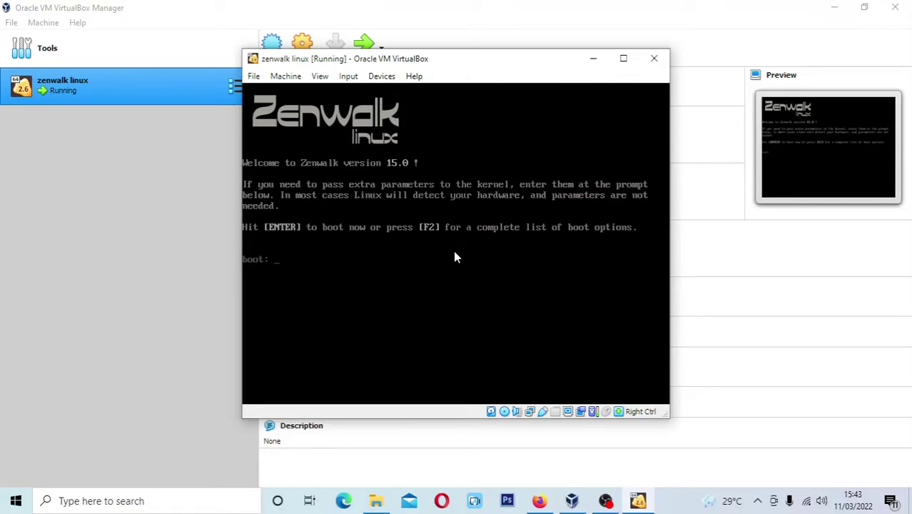
key(Return)
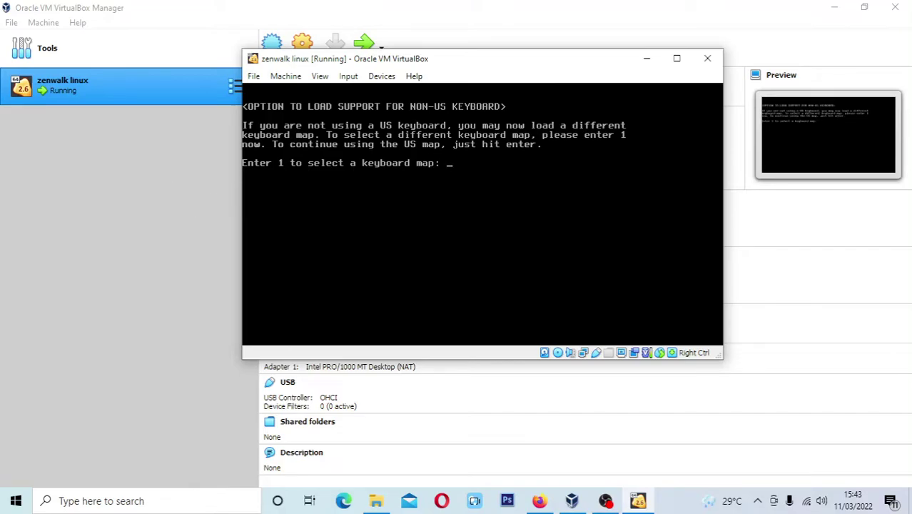
Keep the qwerty/us.map layout, test it with sample typing, and accept it with 1
text(1)
key(Return)
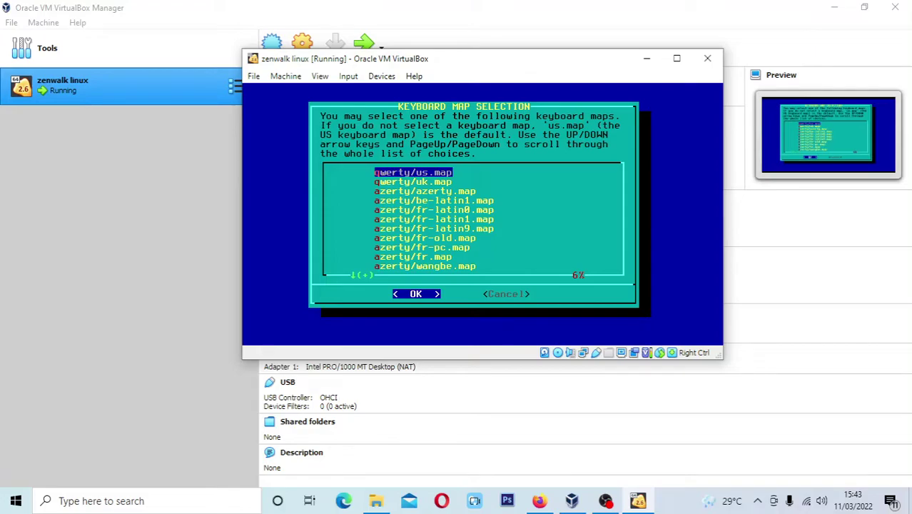
key(Return)
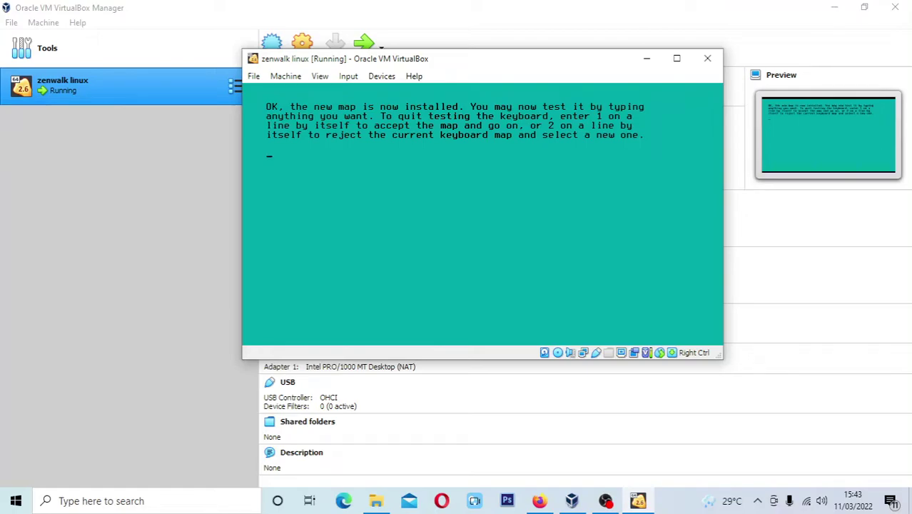
text(lckvclkvspododfdfjl)
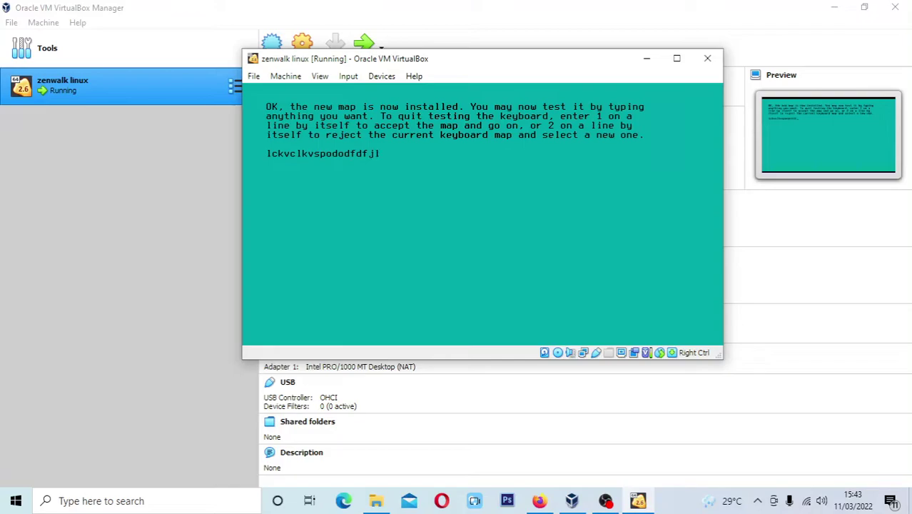
text(lldkfjdkjslka;popqwiueiweidksj)
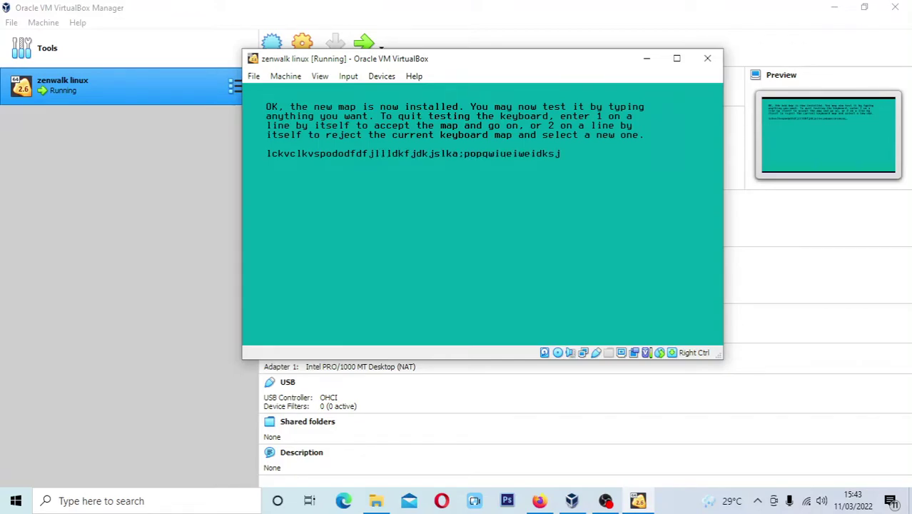
text(kdjksmcm,cm,xmcm,cm,xmc,jdksjcmsc)
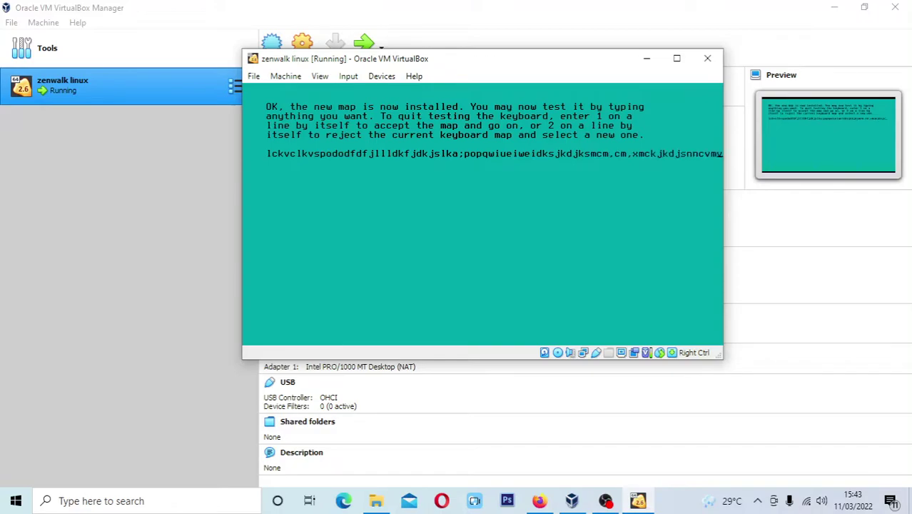
key(Return)
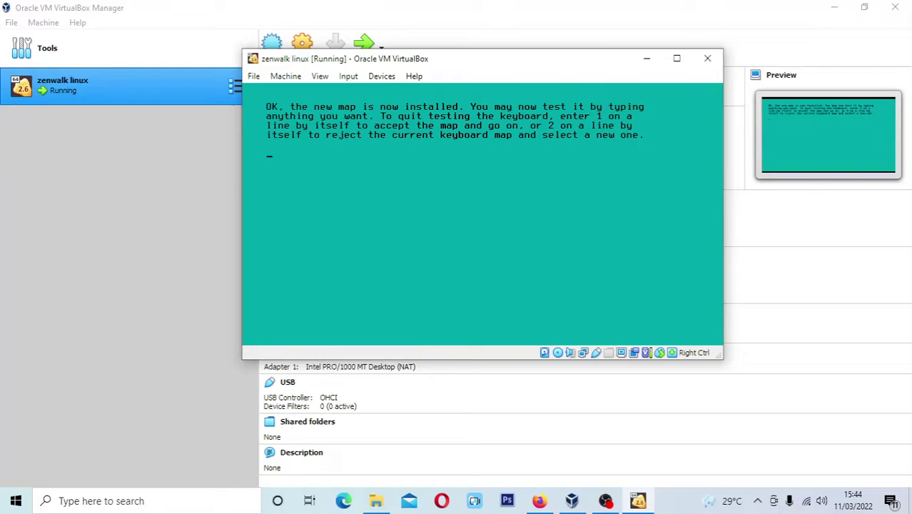
text(1)
key(Return)
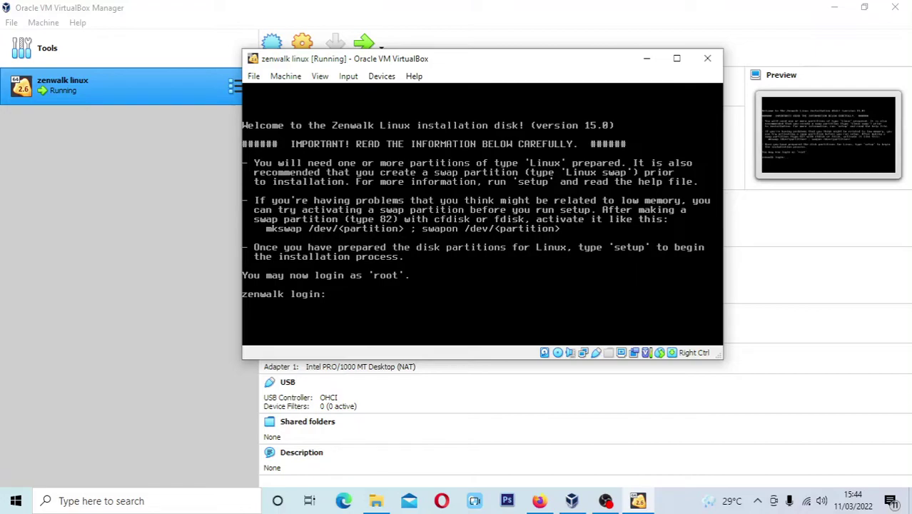
Log in to the Zenwalk installer as root, then switch to File Explorer
text(root)
key(Return)
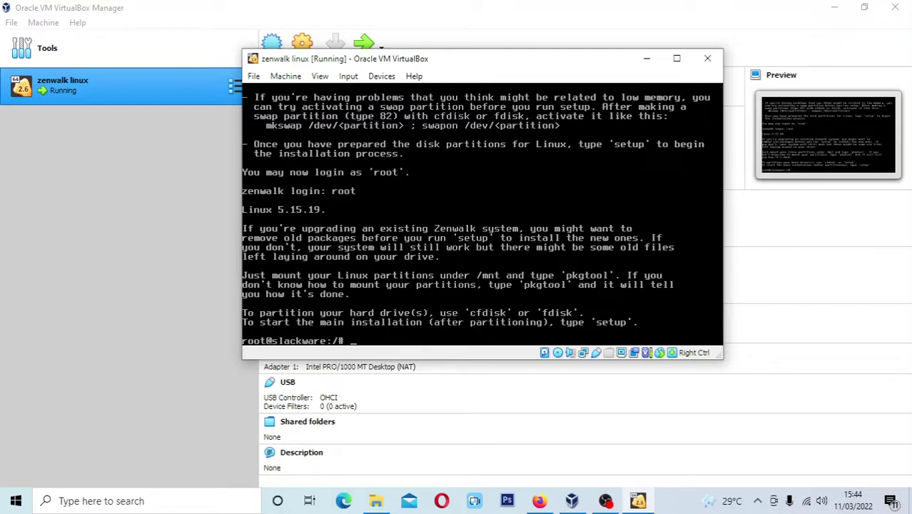
click(376, 500)
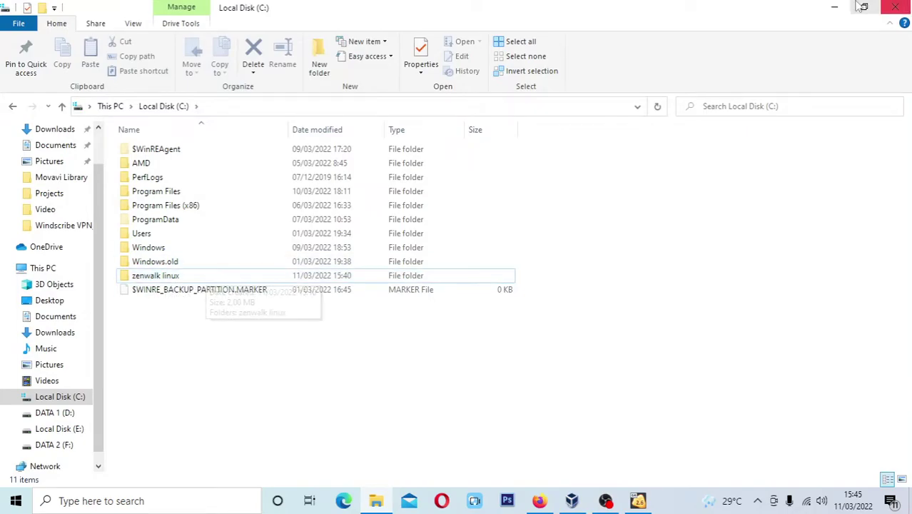
Minimize File Explorer to bring back the running Zenwalk VM console
click(836, 9)
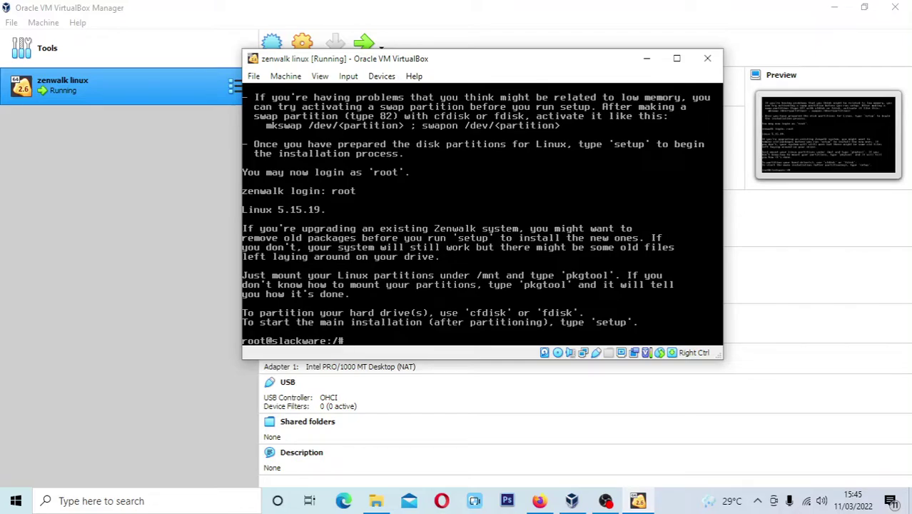
Run cfdisk on the 15.34 GiB virtual disk and pick the dos partition label
text(cfdisk)
key(Return)
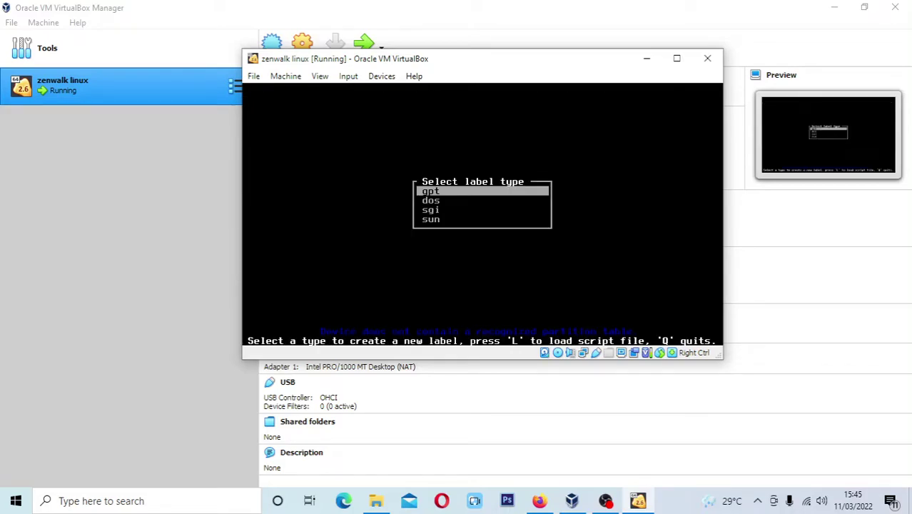
key(Down)
key(Up)
key(Down)
key(Down)
key(Up)
key(Up)
key(Down)
key(Down)
key(Down)
key(Down)
key(Down)
key(Down)
key(Down)
key(Up)
key(Up)
key(Up)
key(Down)
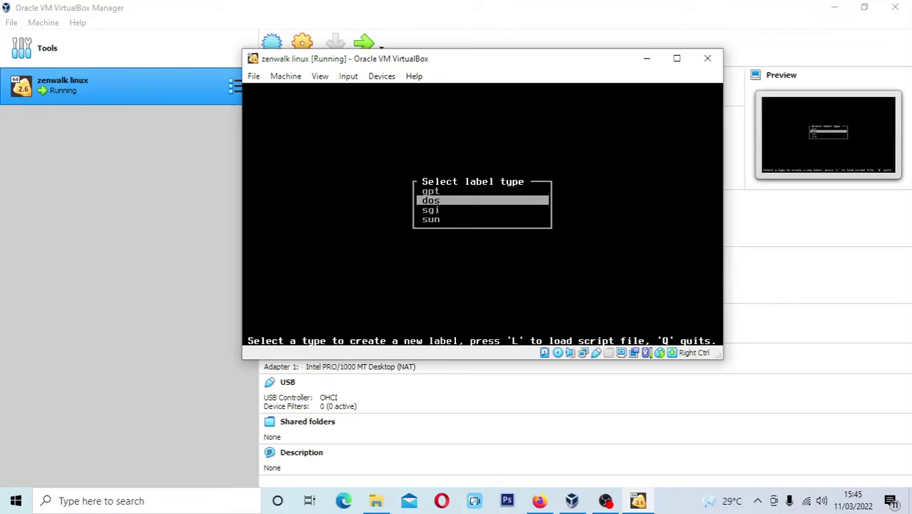
key(Return)
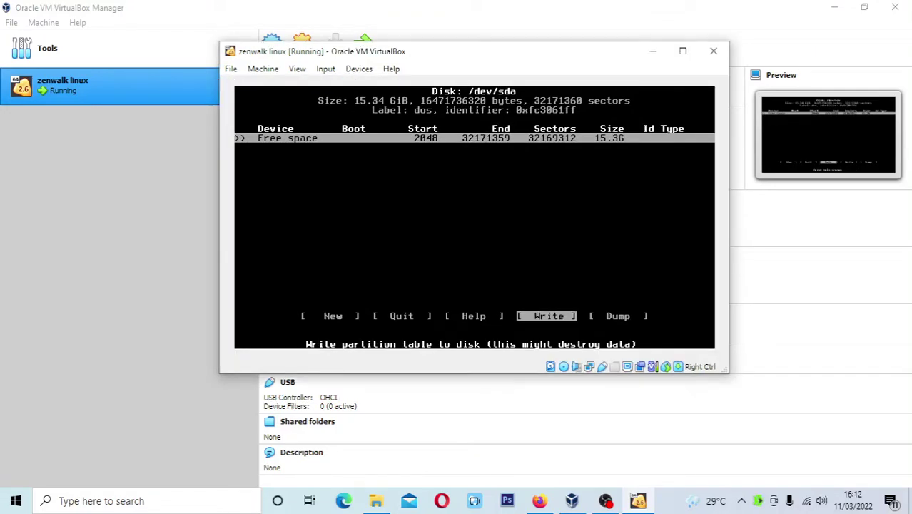
Create a new 1G primary partition /dev/sda1 from the free space
key(Left)
key(Left)
key(Left)
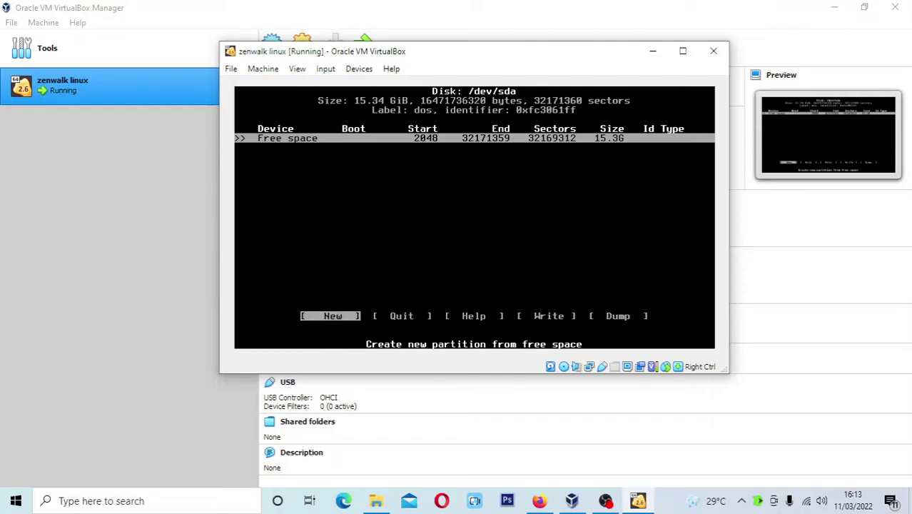
key(Return)
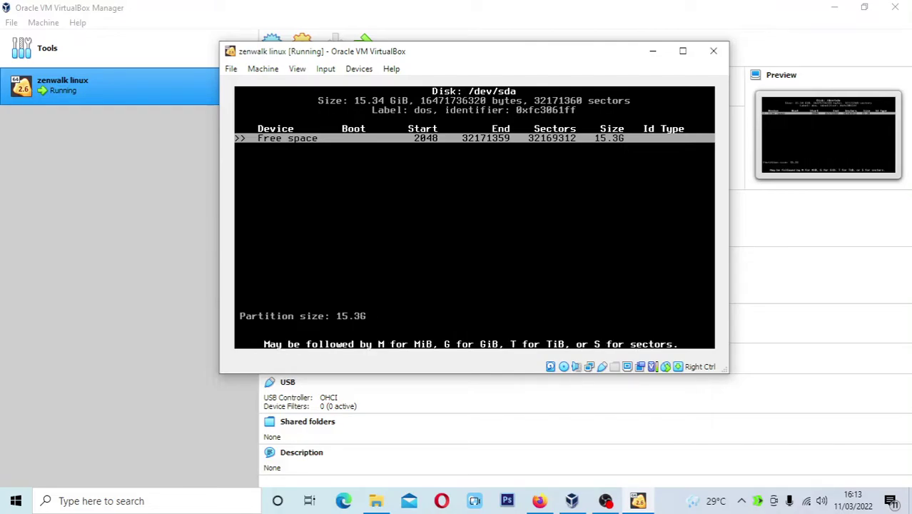
key(BackSpace)
key(BackSpace)
key(BackSpace)
key(BackSpace)
key(BackSpace)
text(1G)
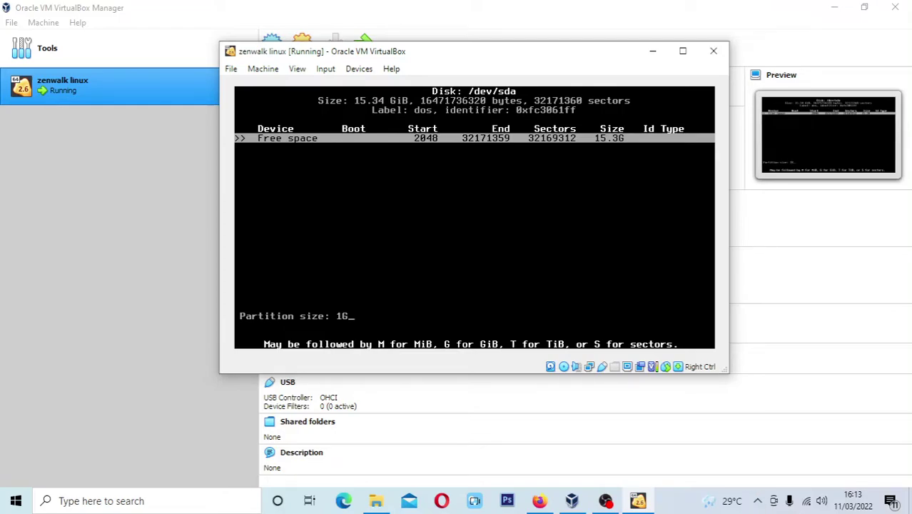
key(Return)
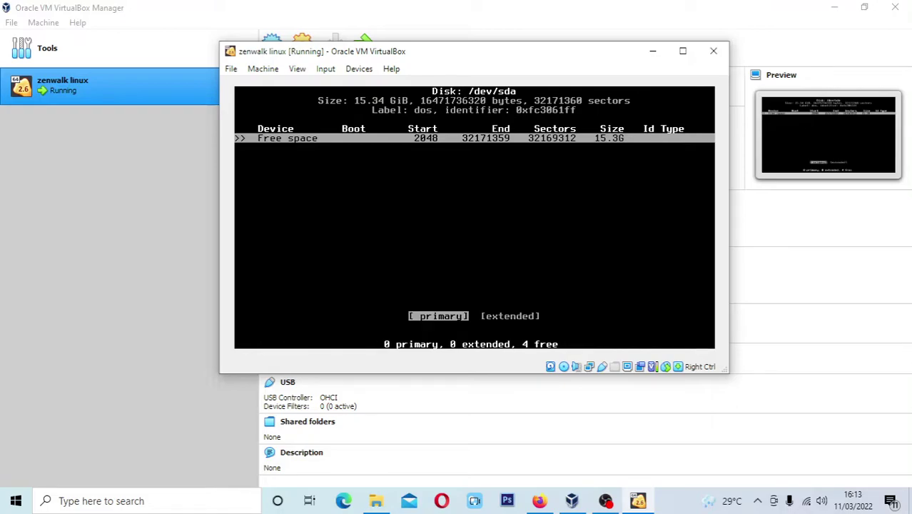
key(Return)
Mark /dev/sda1 bootable and move to the remaining 14.3G free space
key(Left)
key(Left)
key(Down)
key(Right)
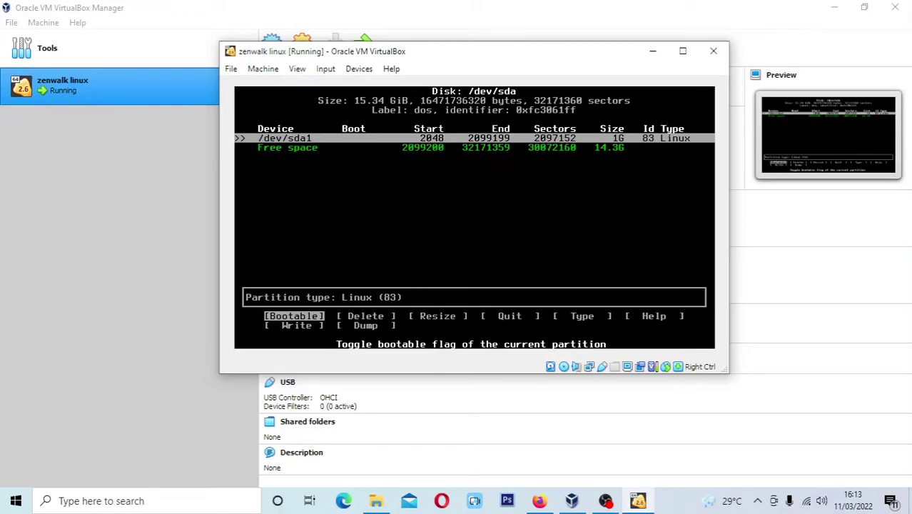
key(Return)
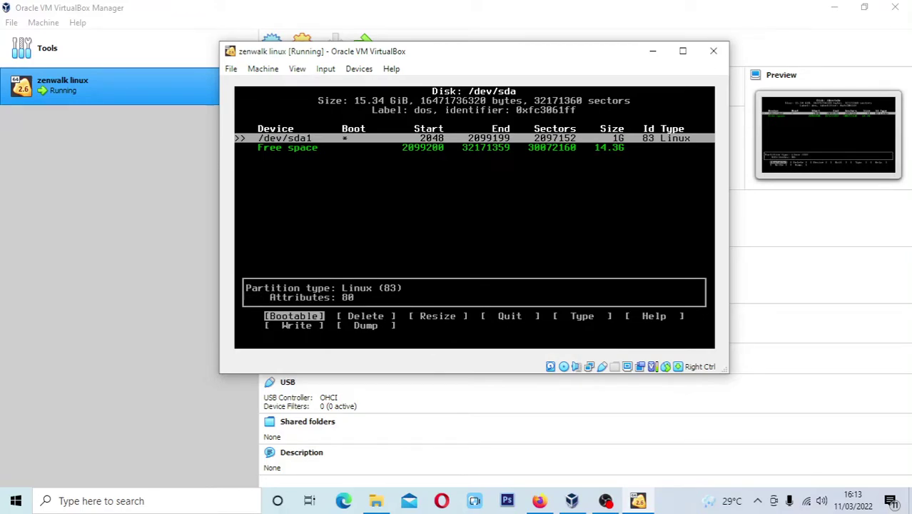
key(Down)
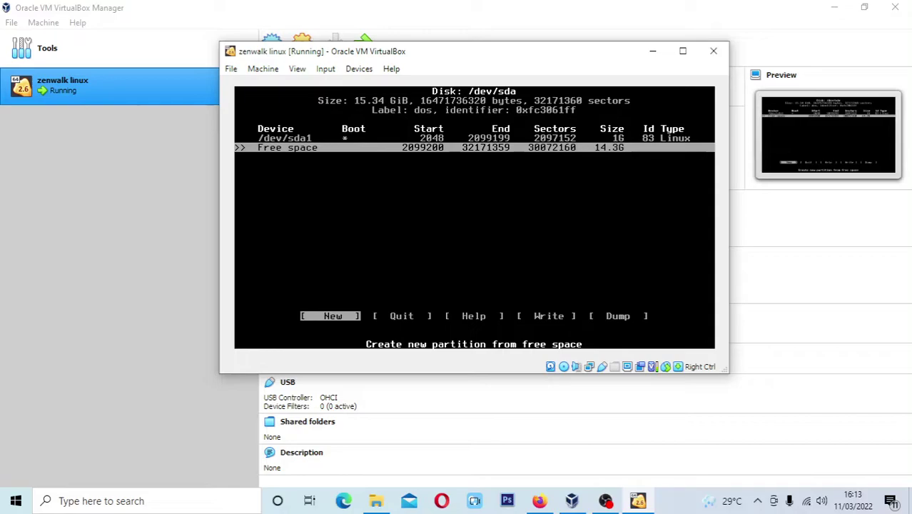
Create a new 2G partition /dev/sda2 in the free space
key(Return)
key(BackSpace)
key(BackSpace)
key(BackSpace)
key(BackSpace)
key(BackSpace)
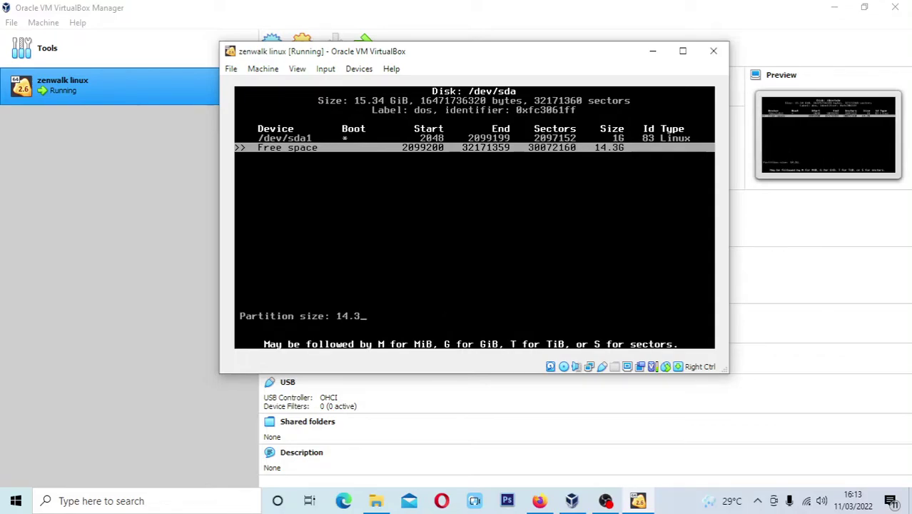
text(2G)
key(Return)
key(Return)
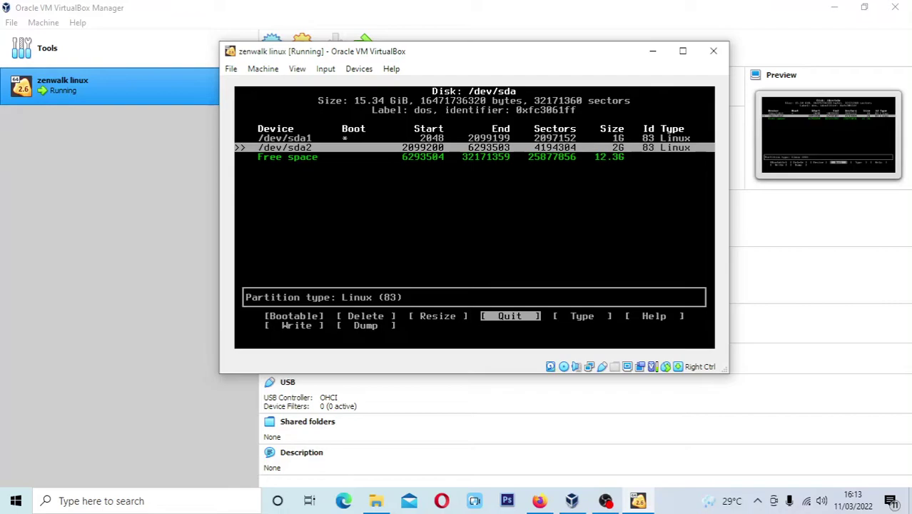
Change /dev/sda2's type to 82 Linux swap, leaving 12.3G free
key(Right)
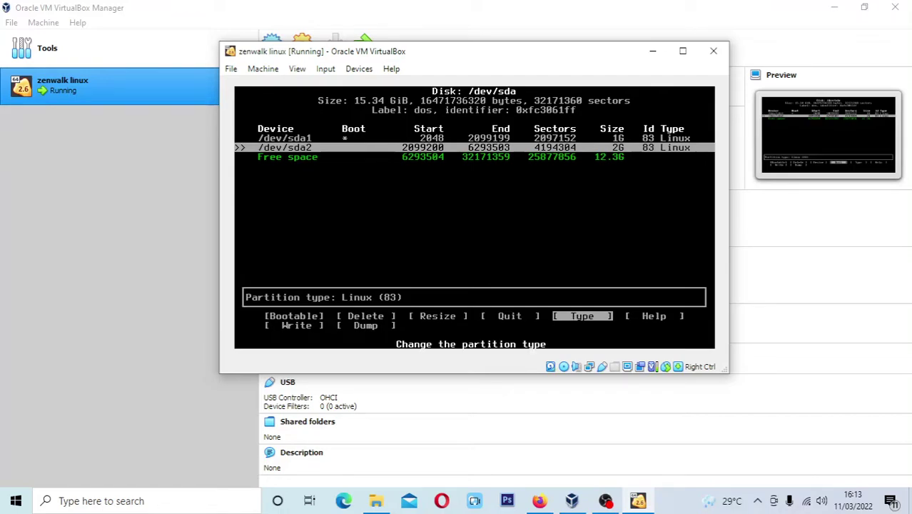
key(Return)
key(Up)
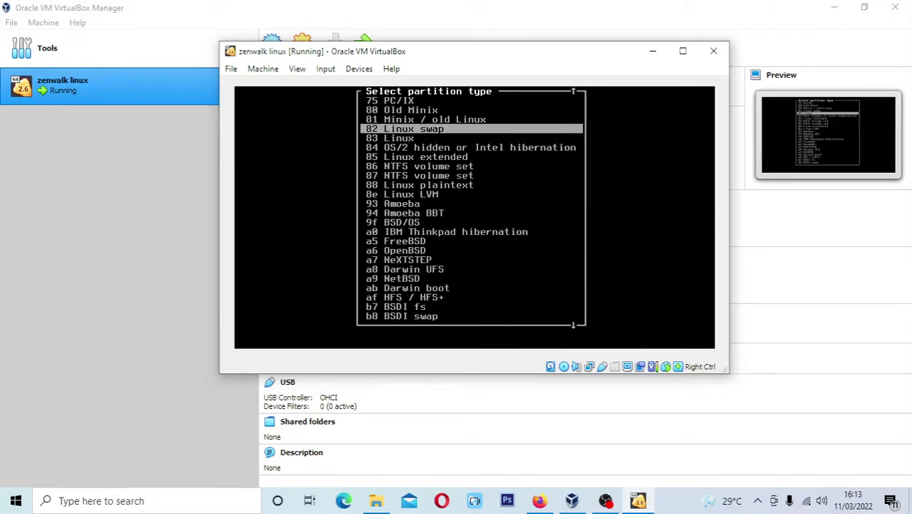
key(Return)
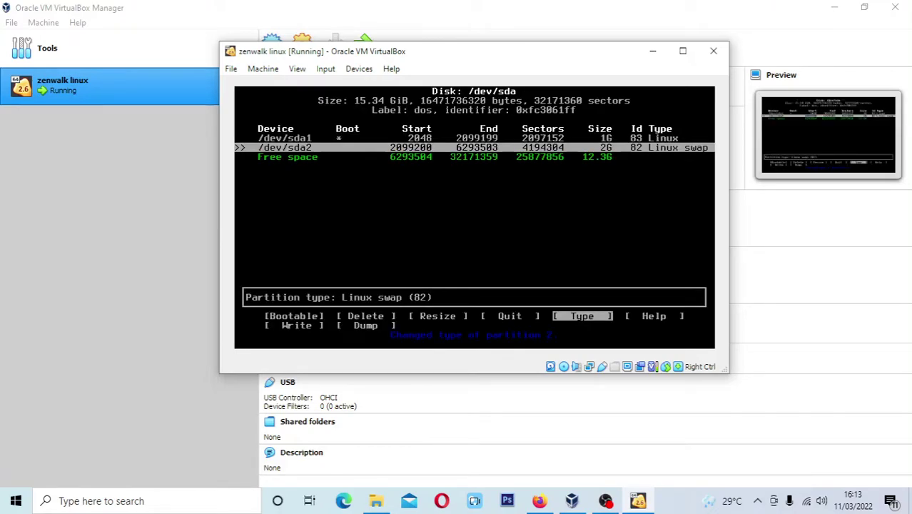
key(Down)
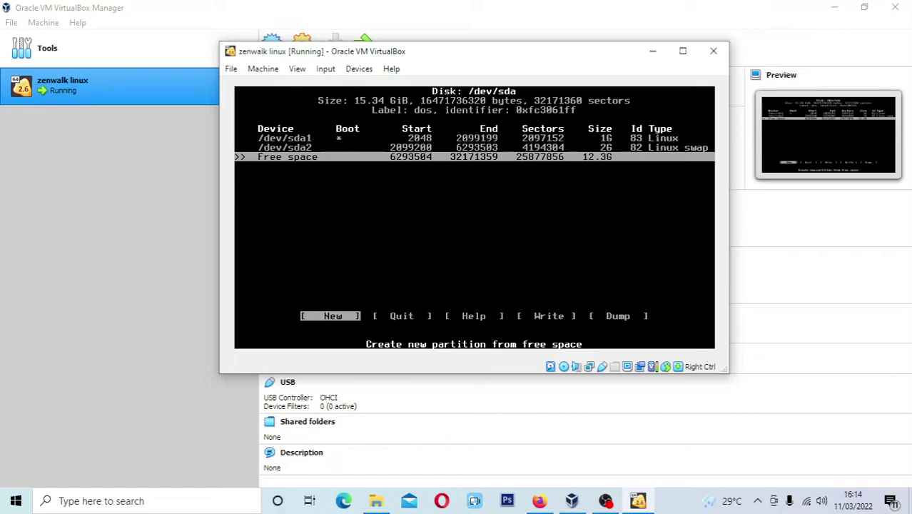
Make the remaining 12.3G a primary partition /dev/sda3 and write the table, confirming with yes
key(Return)
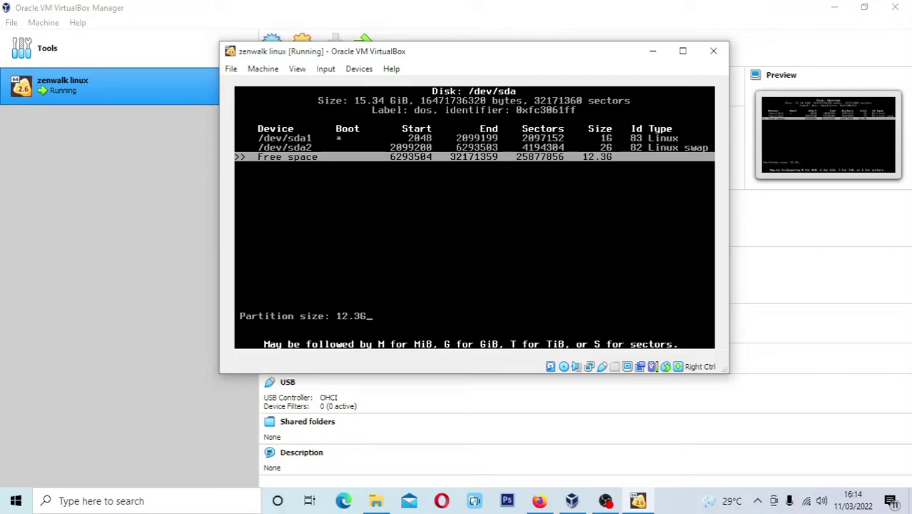
key(Return)
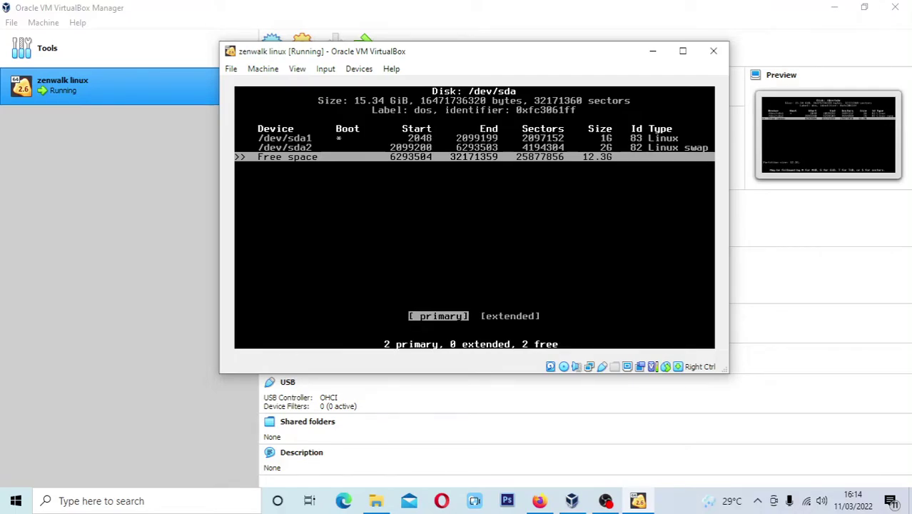
key(Return)
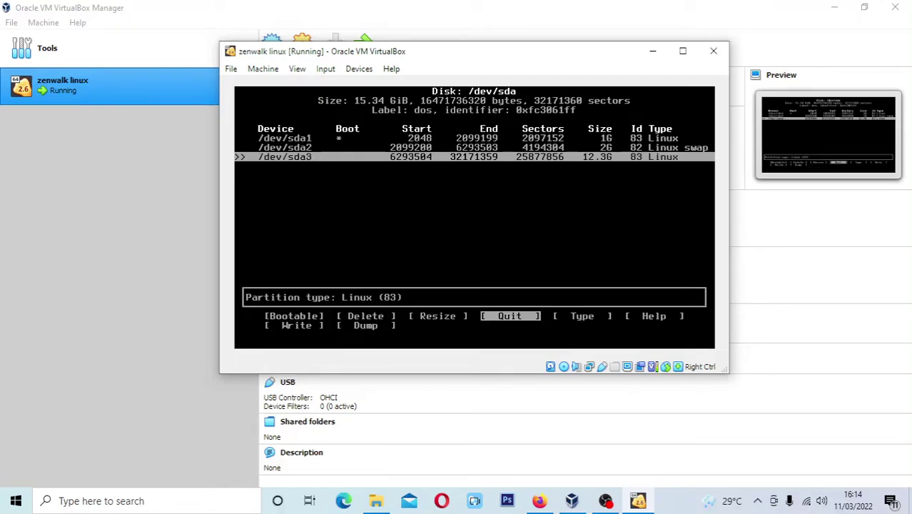
key(Right)
key(Right)
key(Right)
key(Right)
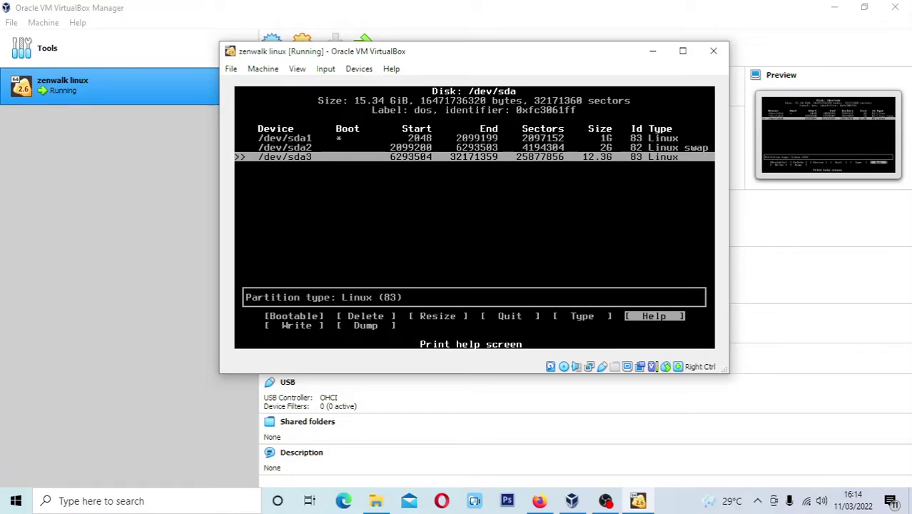
key(Left)
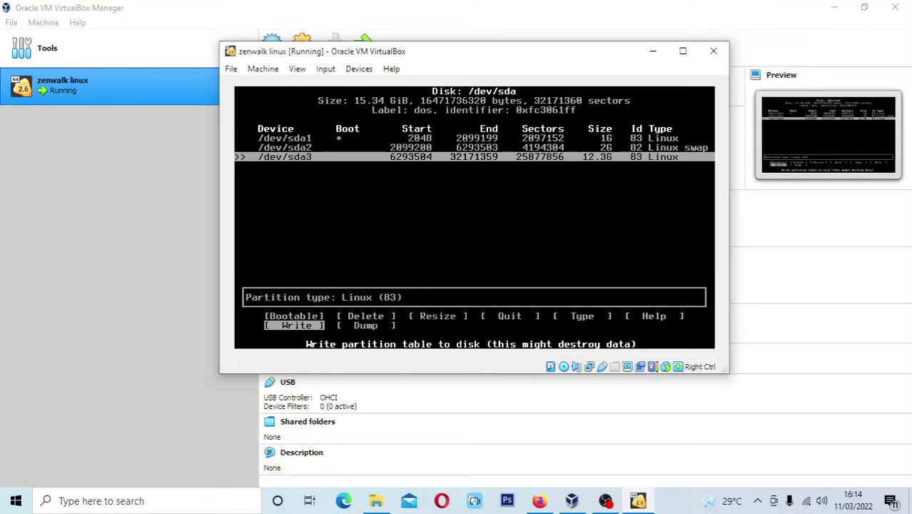
key(Return)
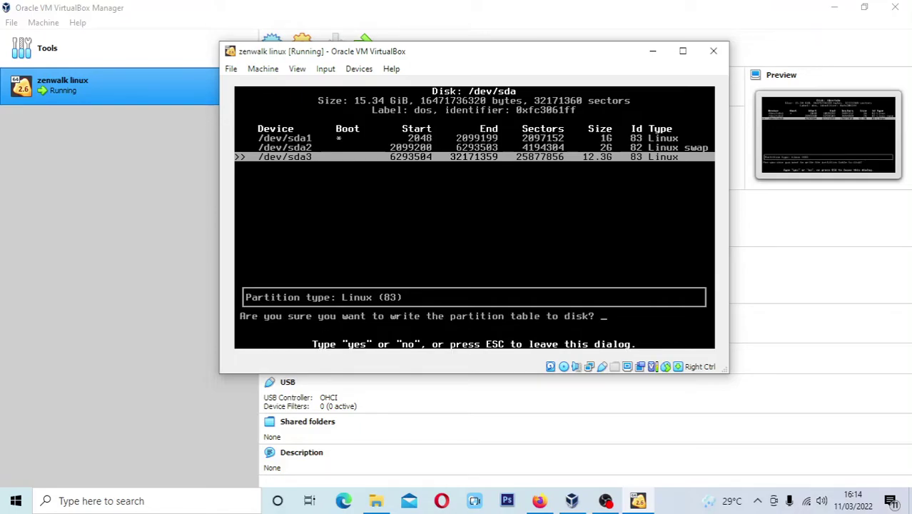
text(yes)
key(Return)
Quit cfdisk to the shell and type the setup command
key(Up)
key(Right)
key(Right)
key(Right)
key(Right)
key(Right)
key(Right)
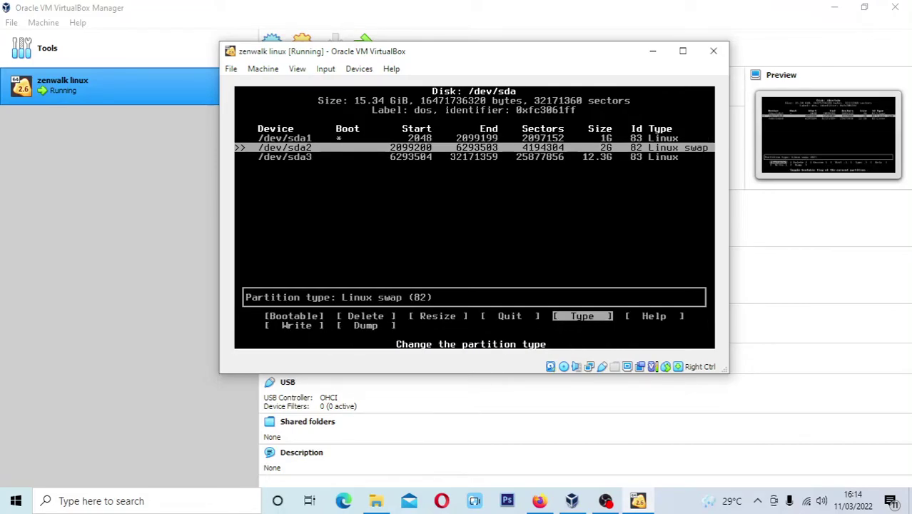
key(Left)
key(Return)
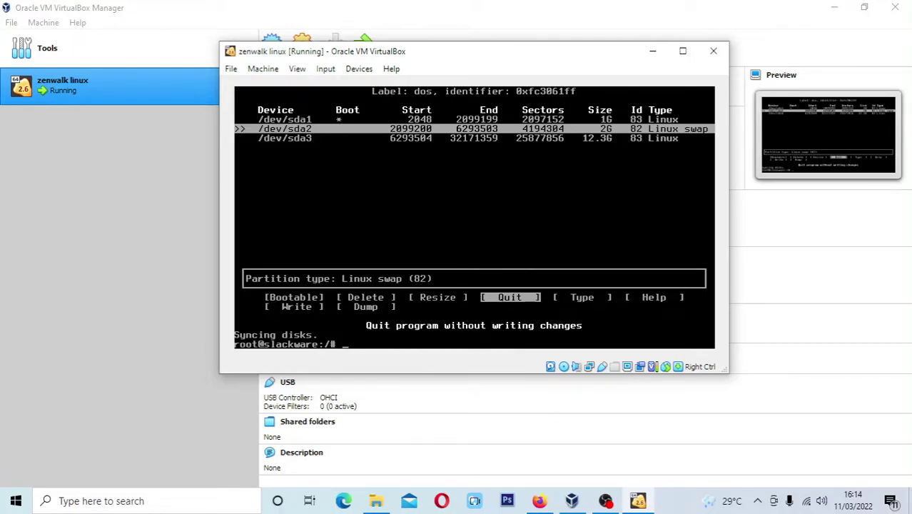
text(setup)
Launch Zenwalk Setup and use ADDSWAP to format /dev/sda2 as swap with bad-block checking
key(Return)
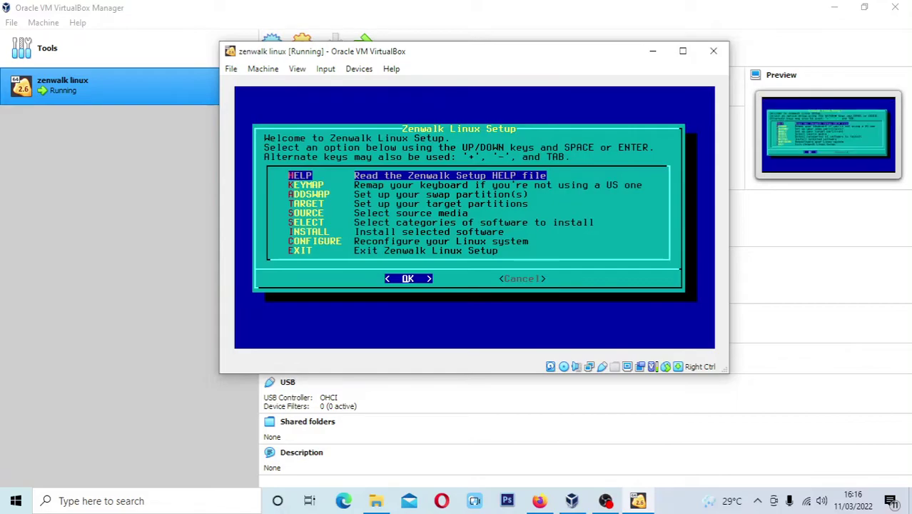
key(Down)
key(Down)
key(Down)
key(Up)
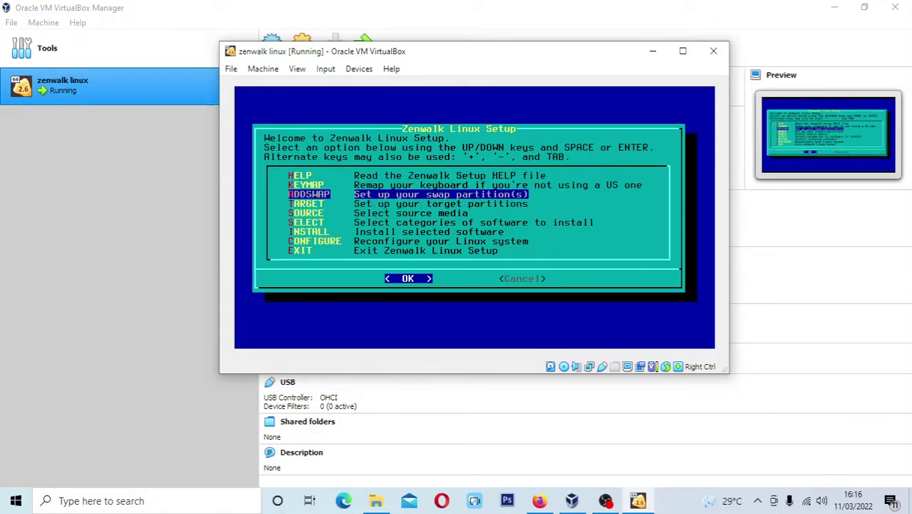
key(Return)
key(Return)
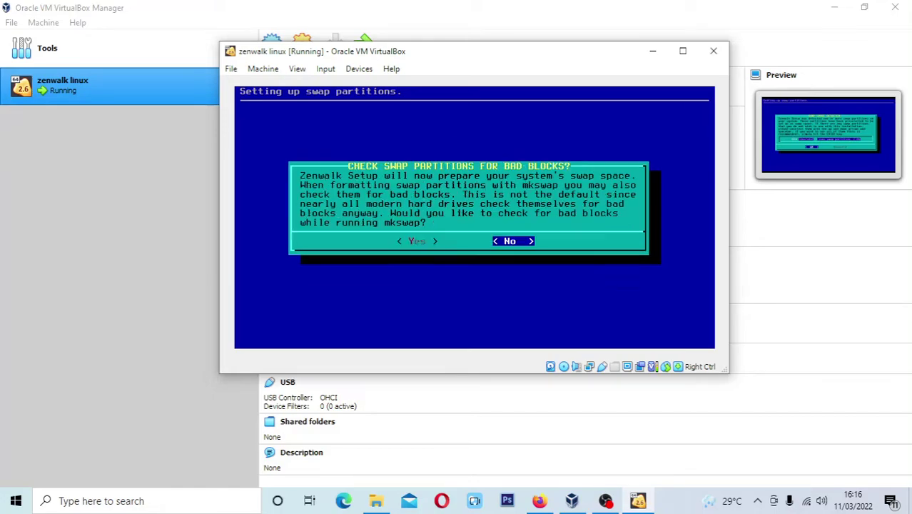
key(Left)
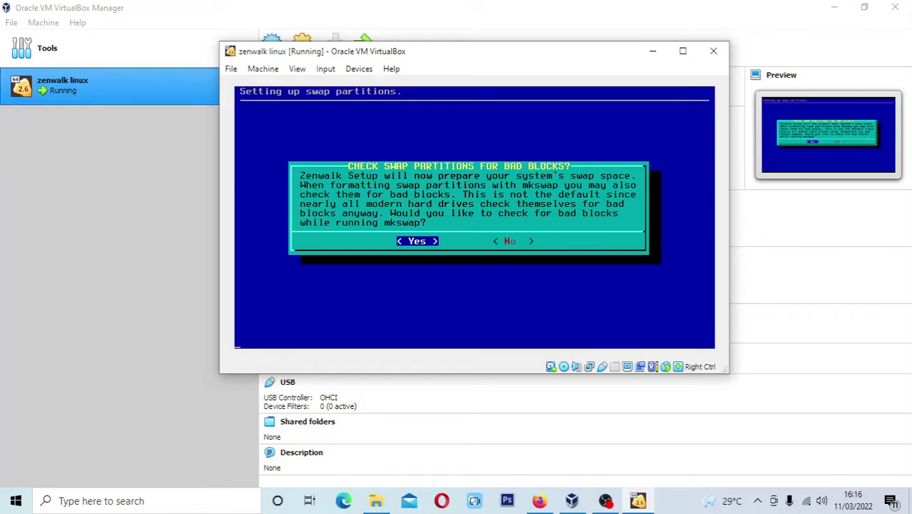
key(Return)
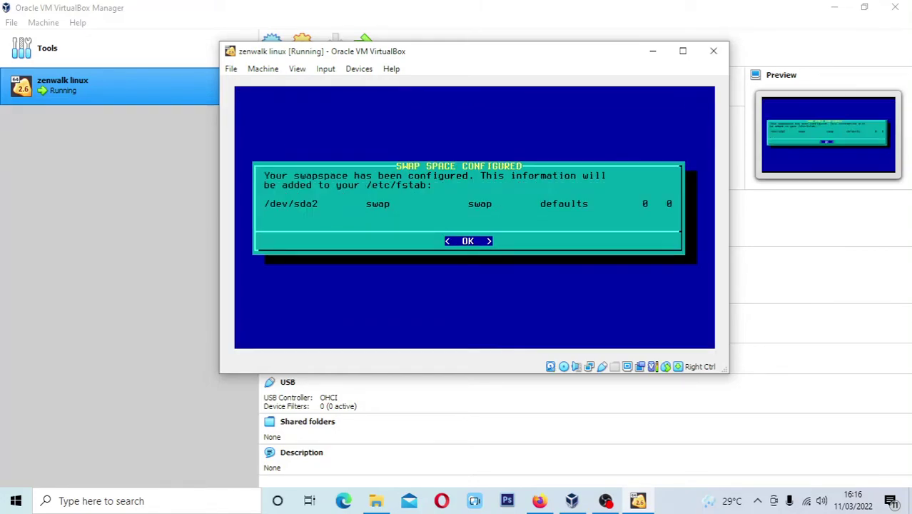
key(Return)
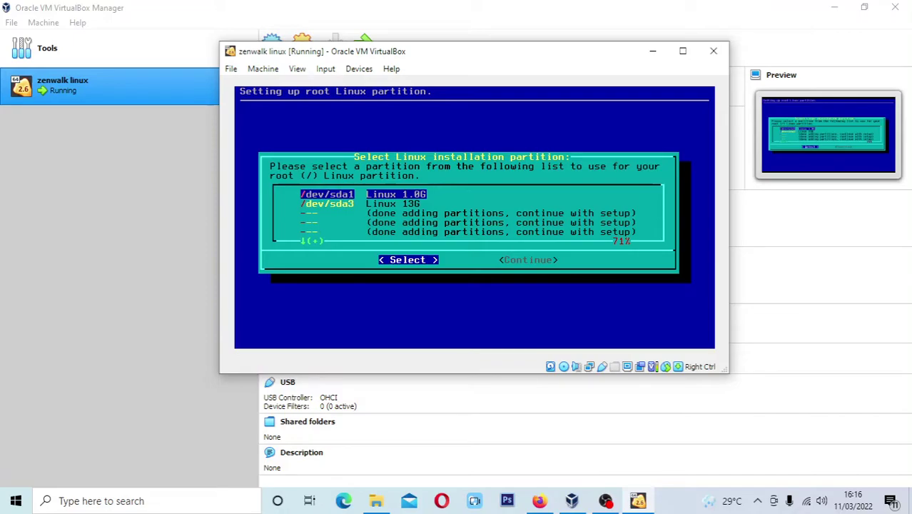
Quick-format /dev/sda3 as the ext4 root partition
key(Down)
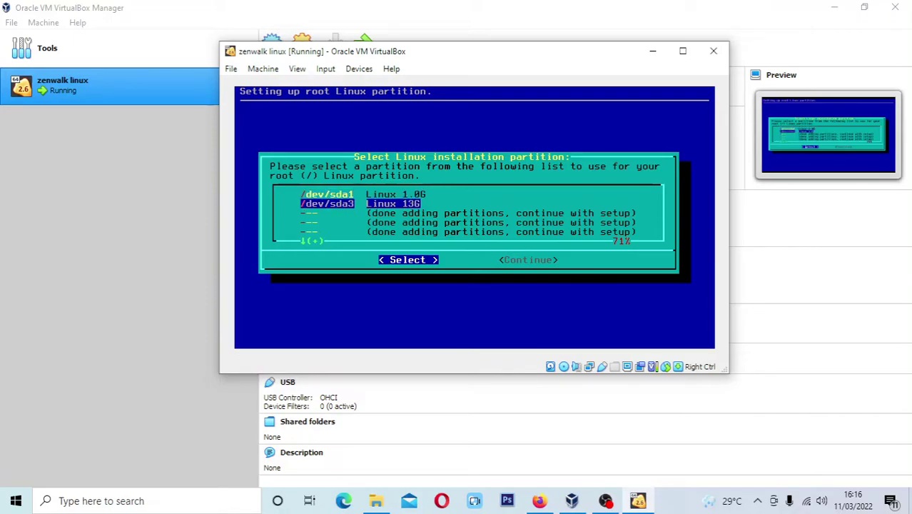
key(Return)
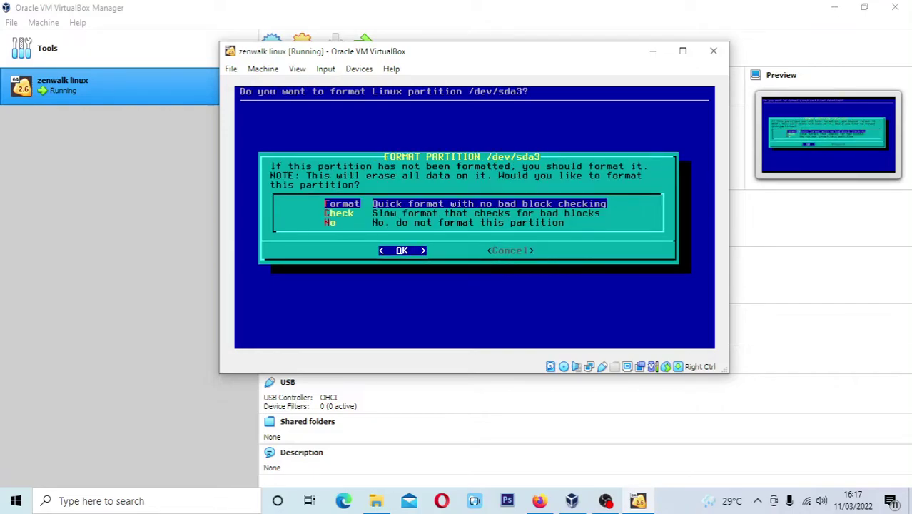
key(Return)
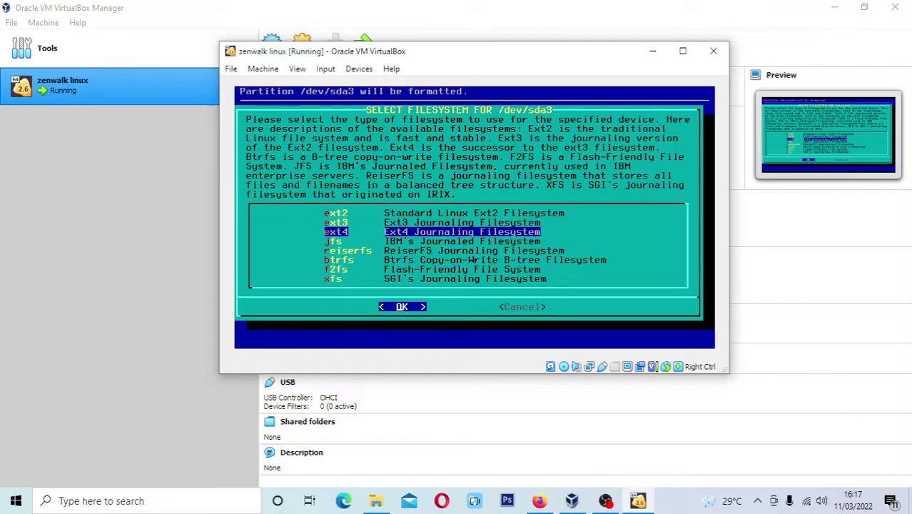
key(Return)
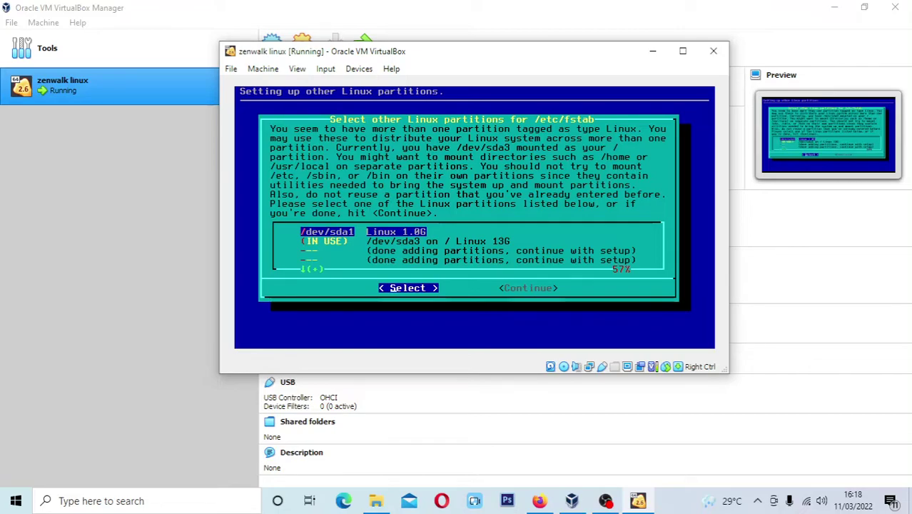
Format /dev/sda1 as ext4 and mount it at /boot
key(Return)
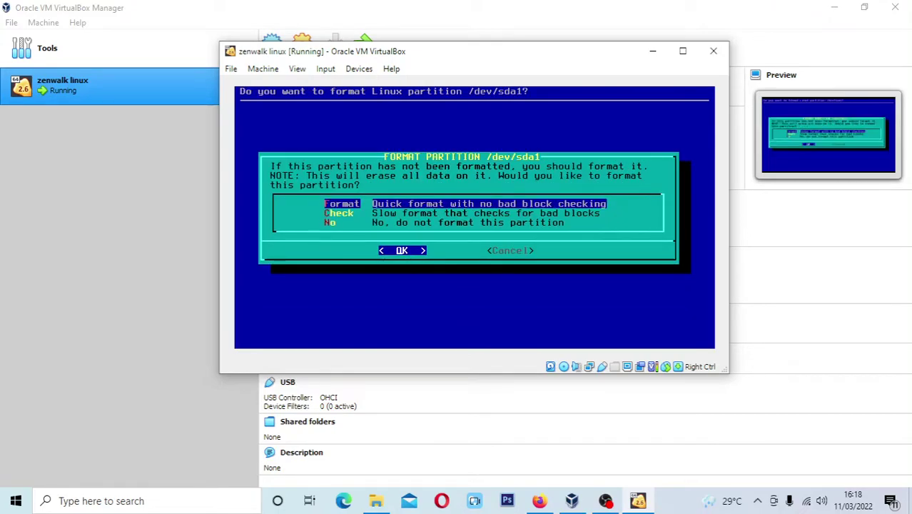
key(Return)
key(Return)
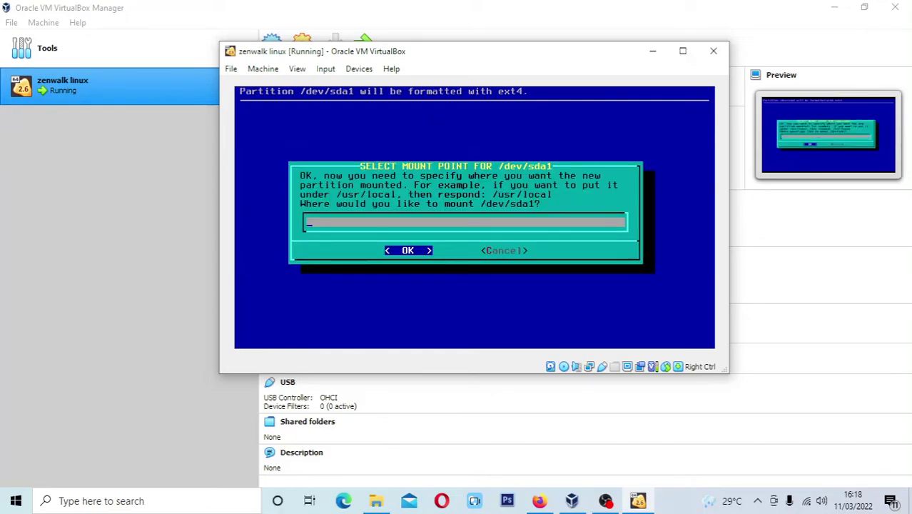
text(/boot)
key(Return)
key(Return)
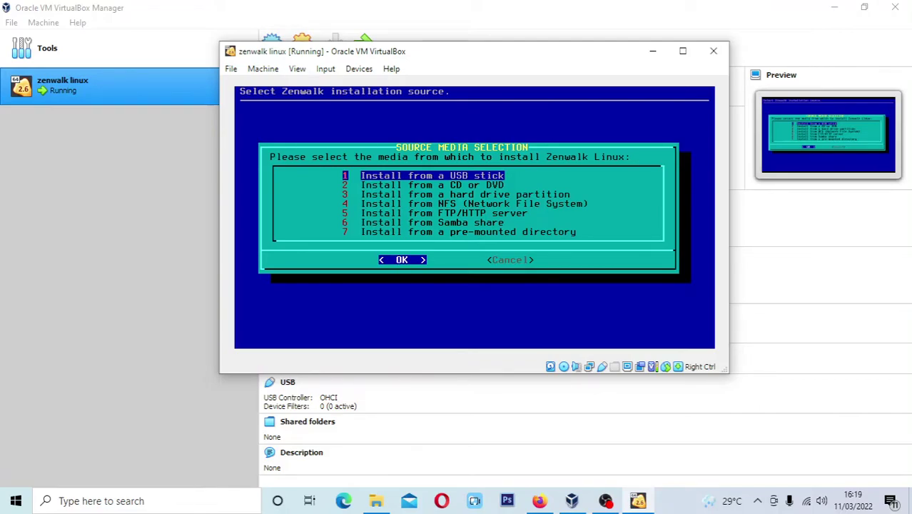
Install from CD/DVD with auto-scan, all preselected package series and terse mode
key(Down)
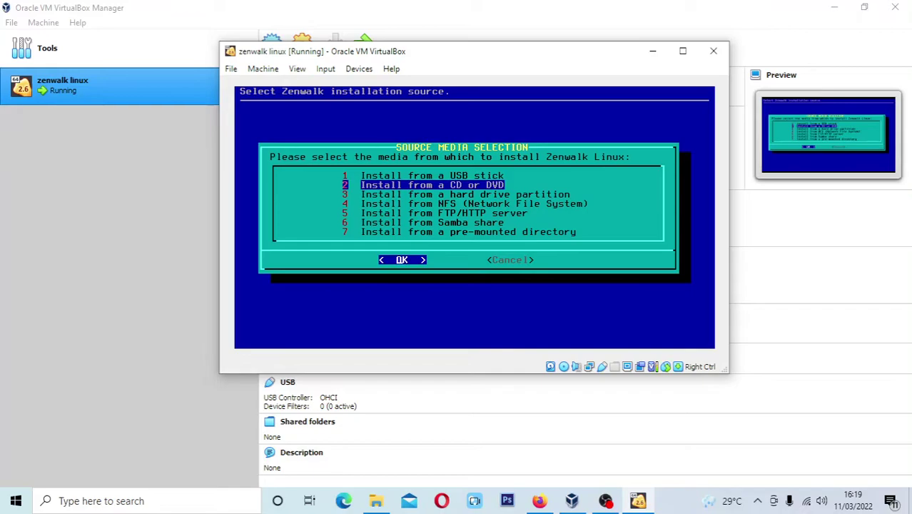
key(Return)
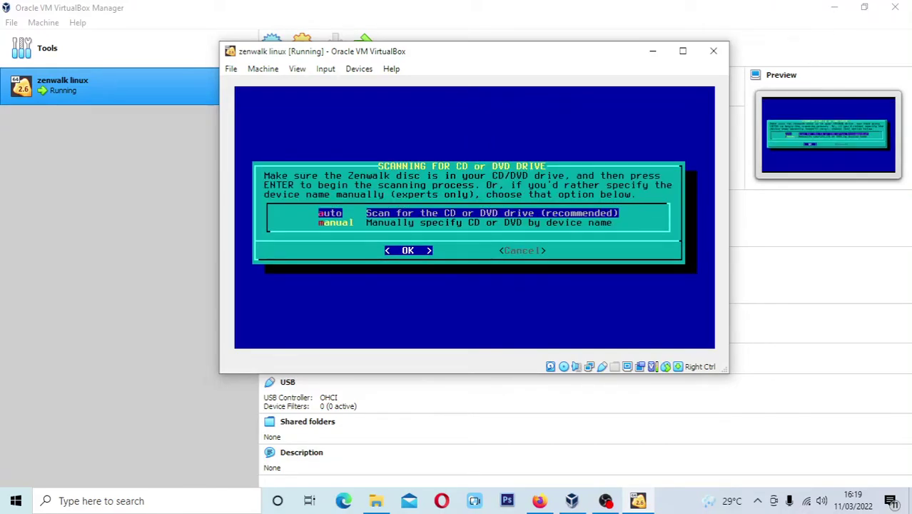
key(Return)
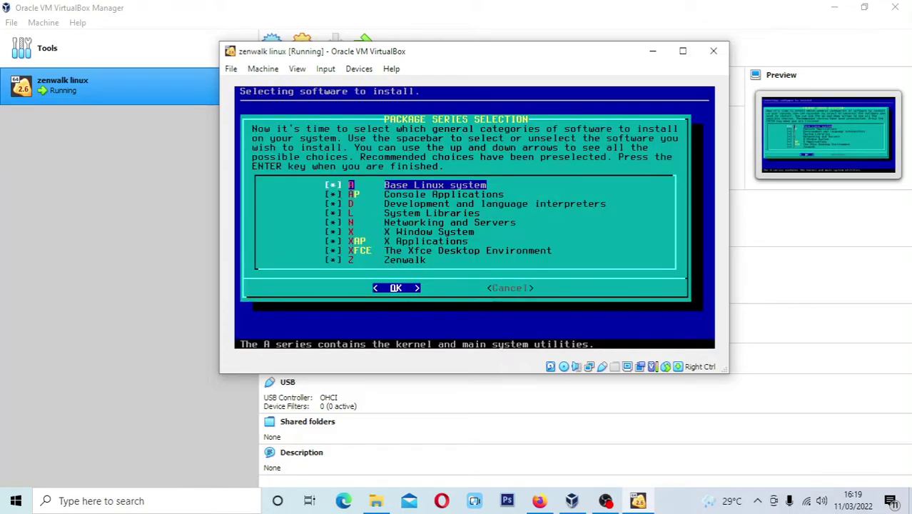
key(Down)
key(Down)
key(Down)
key(Down)
key(Down)
key(Down)
key(Down)
key(Down)
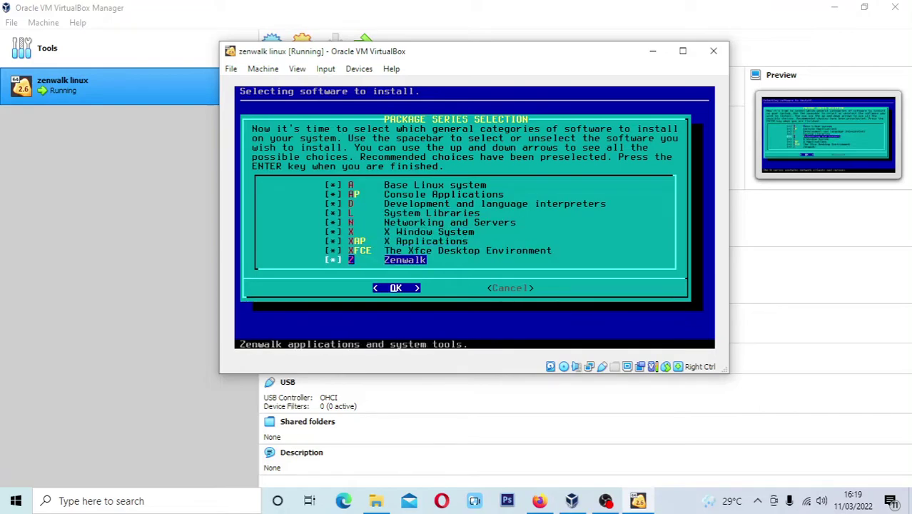
key(Return)
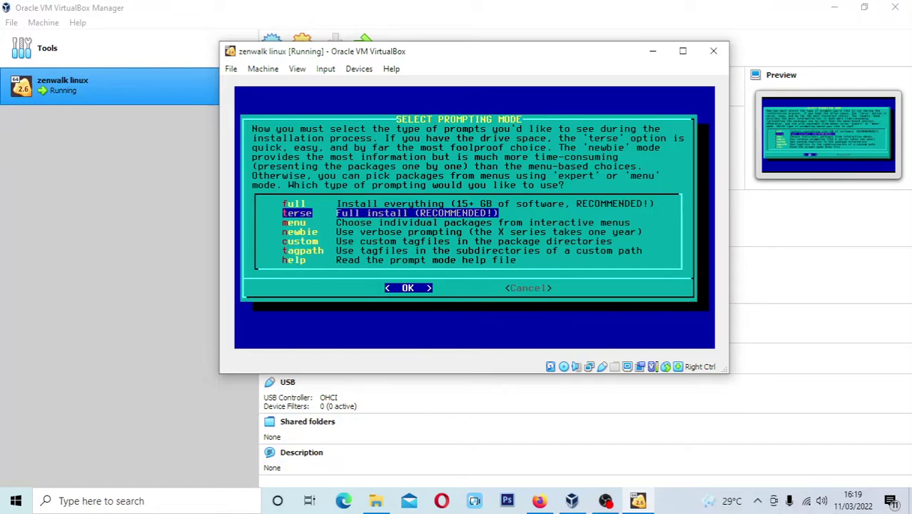
key(Return)
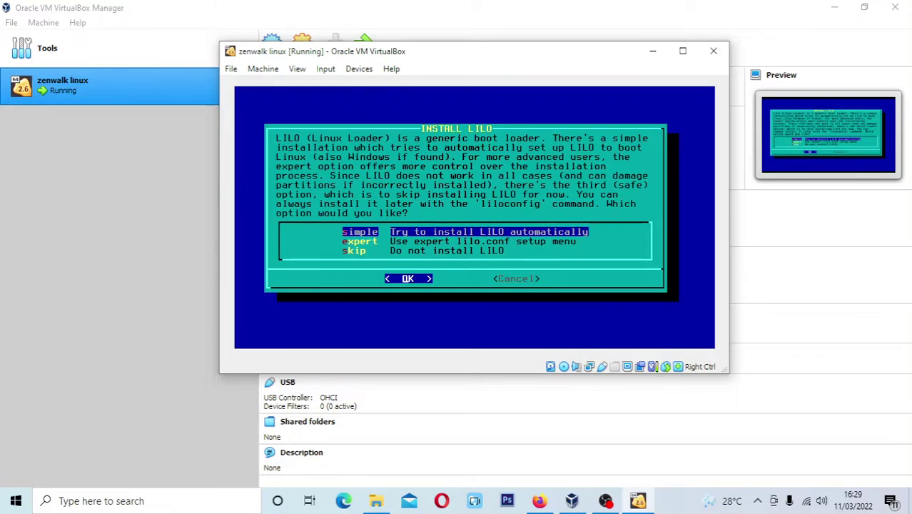
Install LILO simply to the MBR with standard console, no extra parameters, default services
key(Return)
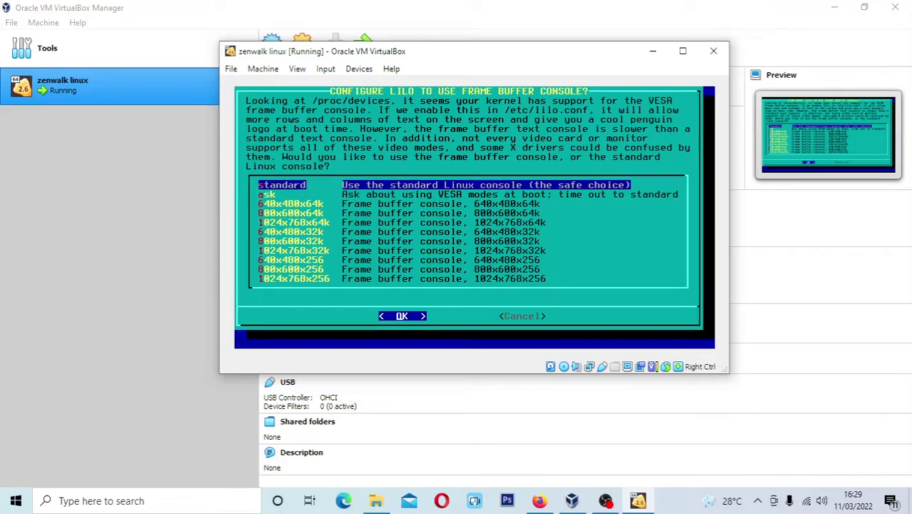
key(Return)
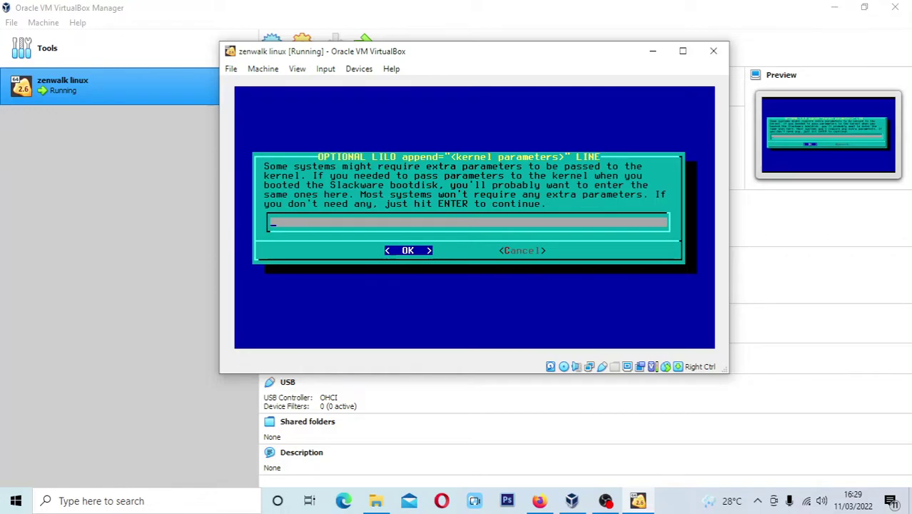
key(Return)
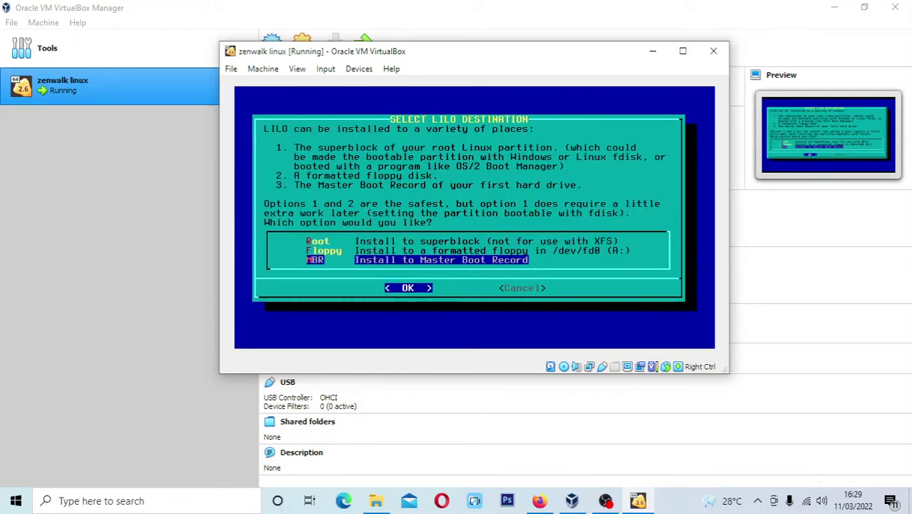
key(Return)
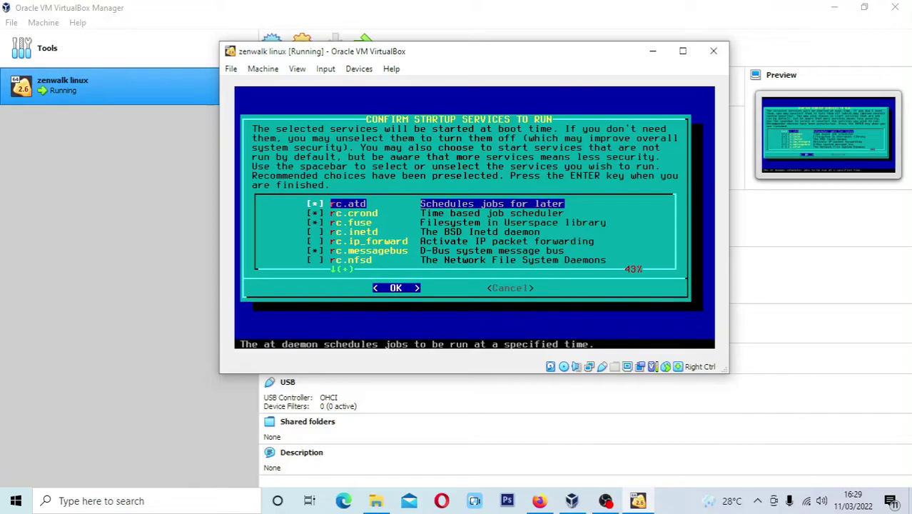
key(Down)
key(Down)
key(Down)
key(Down)
key(Down)
key(Down)
key(Down)
key(Down)
key(Down)
key(Down)
key(Down)
key(Down)
key(Down)
key(Down)
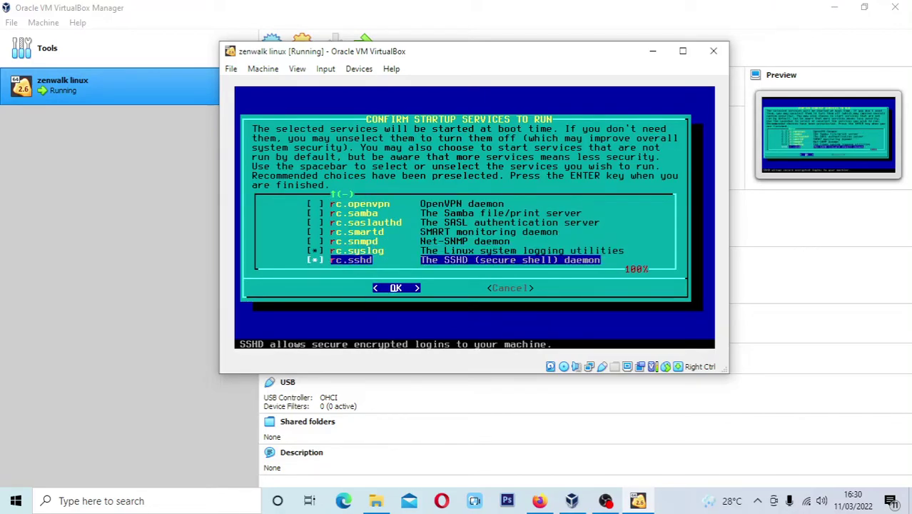
key(Return)
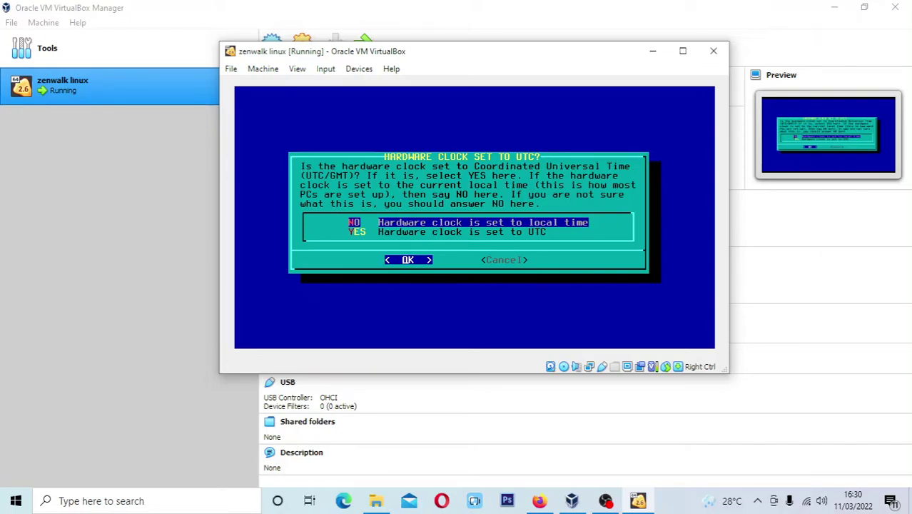
Keep the hardware clock on local time, set timezone Asia/Jakarta, and choose vim as editor
key(Return)
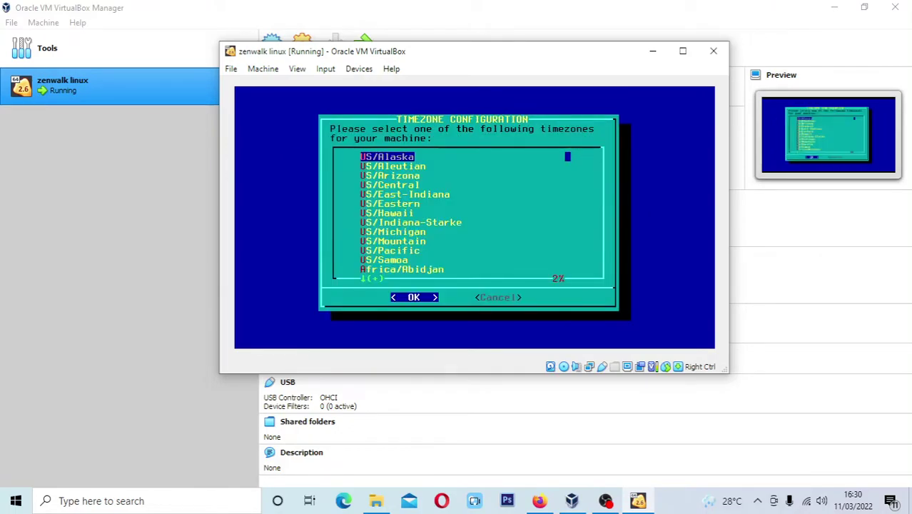
key(Down)
key(Down)
key(Down)
key(Down)
key(Down)
key(Down)
key(Down)
key(Down)
key(Down)
key(Down)
key(Down)
key(Down)
key(Down)
key(Down)
key(Down)
key(Down)
key(Down)
key(Down)
key(Down)
key(Down)
key(Down)
key(Down)
key(Down)
key(Down)
key(Down)
key(Down)
key(Down)
key(Down)
key(Down)
key(Down)
key(Down)
key(Down)
key(Down)
key(Down)
key(Down)
key(Down)
key(Down)
key(Down)
key(Down)
key(Down)
key(Page_Down)
key(Page_Down)
key(Page_Down)
key(Page_Down)
key(Page_Down)
key(Page_Down)
key(Page_Down)
key(Page_Down)
key(Page_Down)
key(Page_Down)
key(Page_Down)
key(Page_Down)
key(Page_Down)
key(Page_Down)
key(Page_Down)
key(Page_Down)
key(Page_Down)
key(Page_Down)
key(Up)
key(Up)
key(Up)
key(Up)
key(Up)
key(Up)
key(Up)
key(Up)
key(Up)
key(Up)
key(Up)
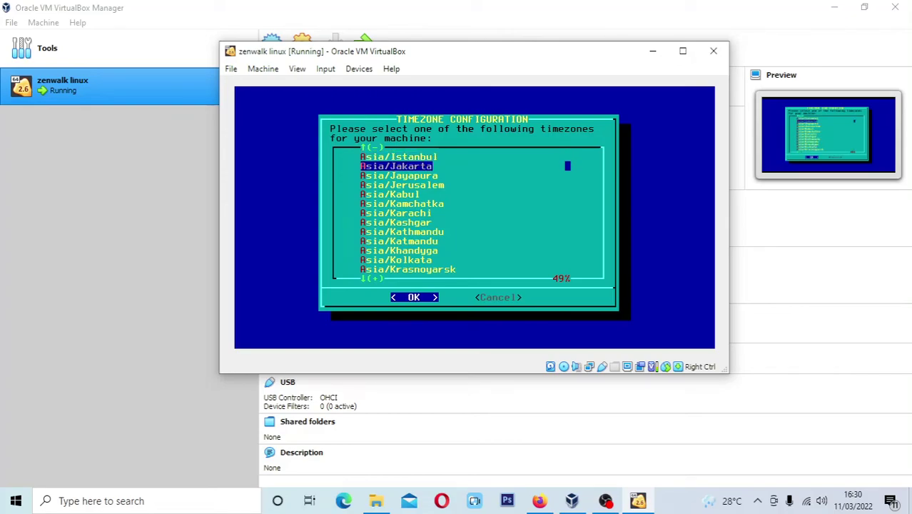
key(Return)
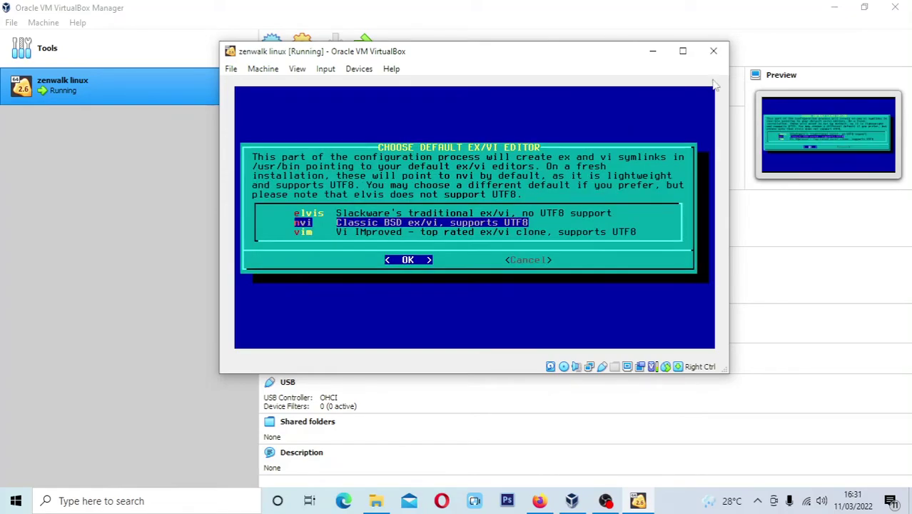
key(Down)
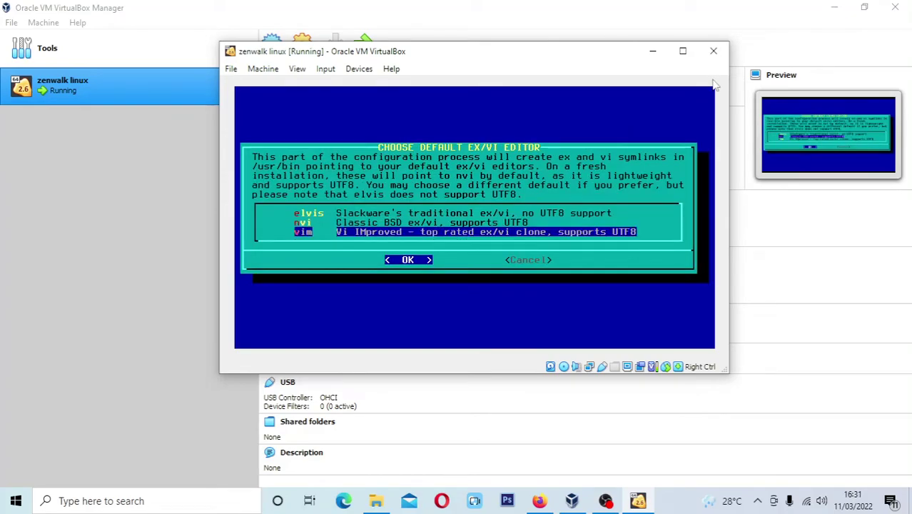
key(Return)
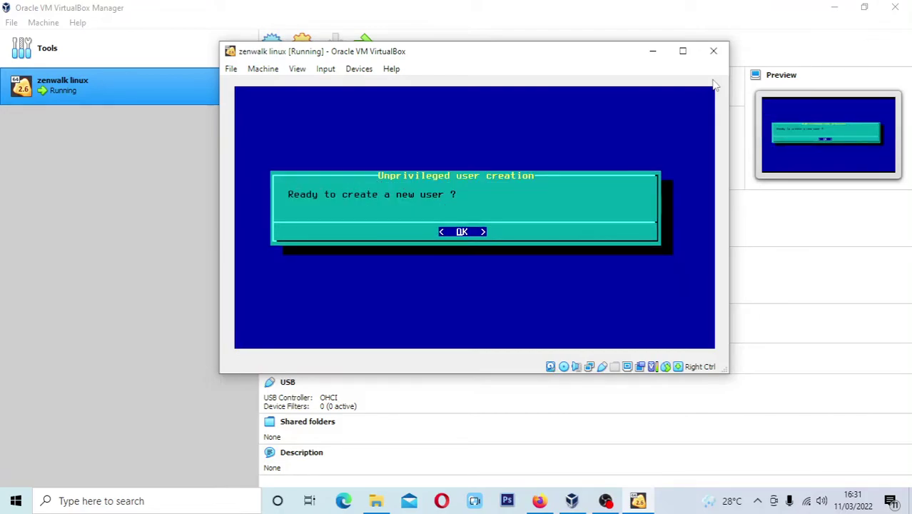
Start a new user and enter its user name, retyping it without a space after the warning
key(Return)
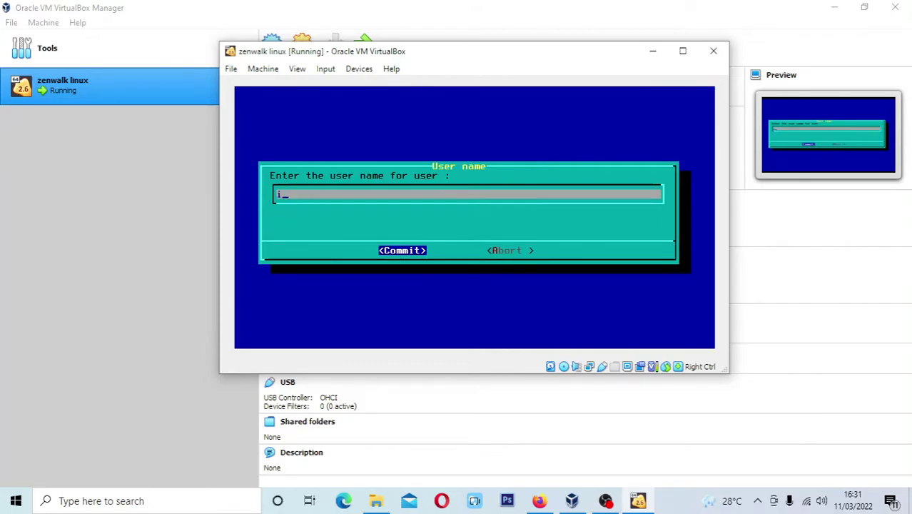
text(it otodida)
key(Return)
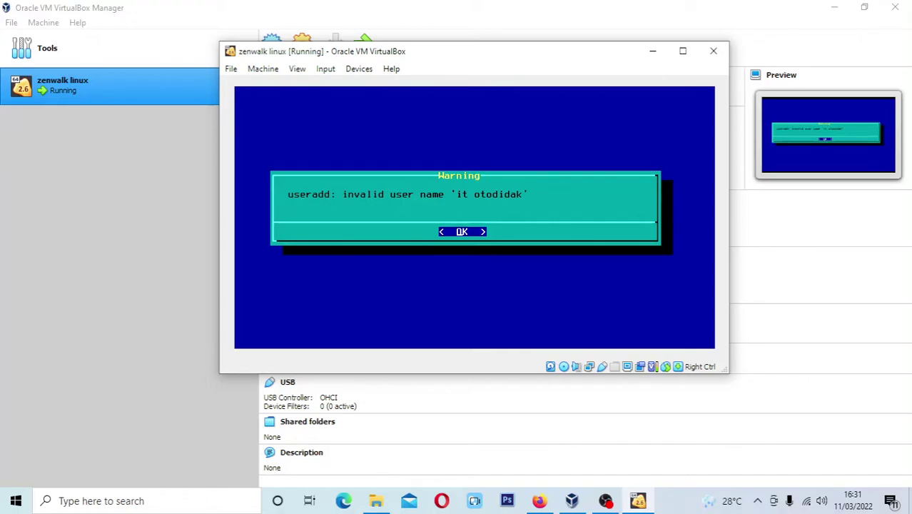
key(Return)
key(Return)
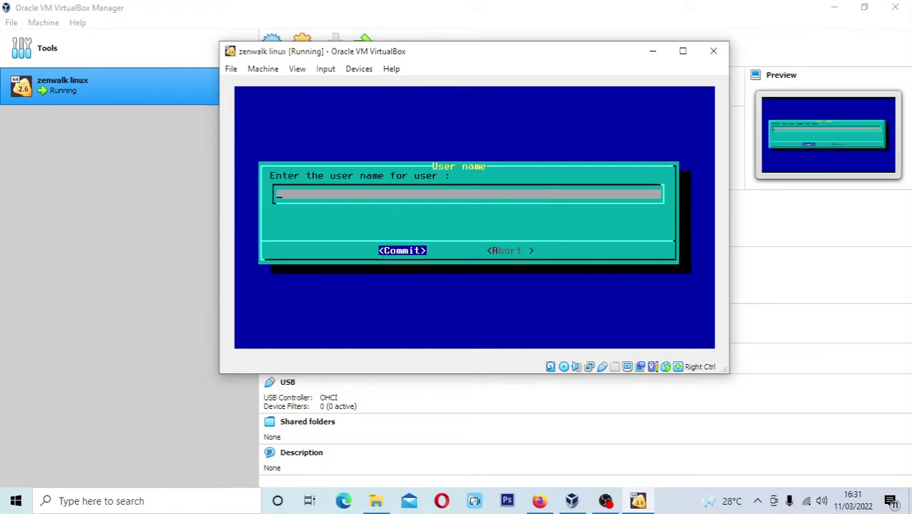
text(itotodidak)
key(Return)
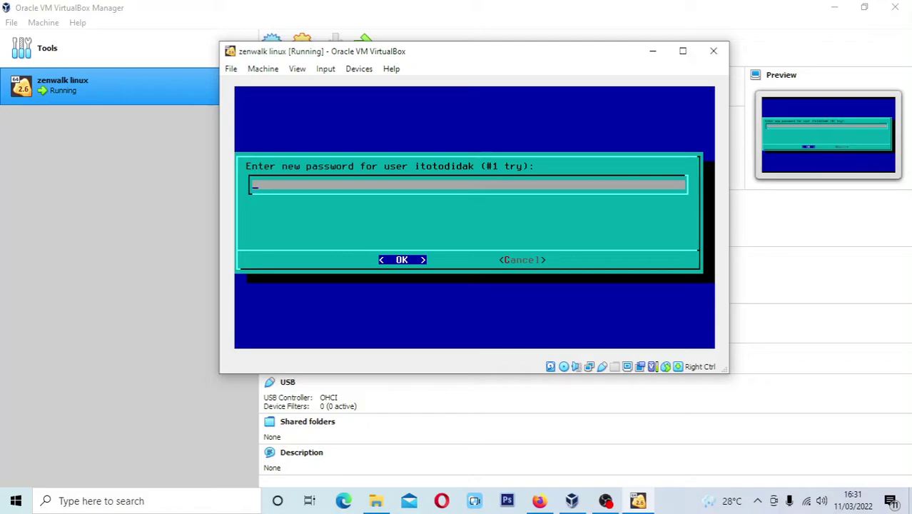
Enter and confirm the user's password, then accept the user details
text(********)
key(Return)
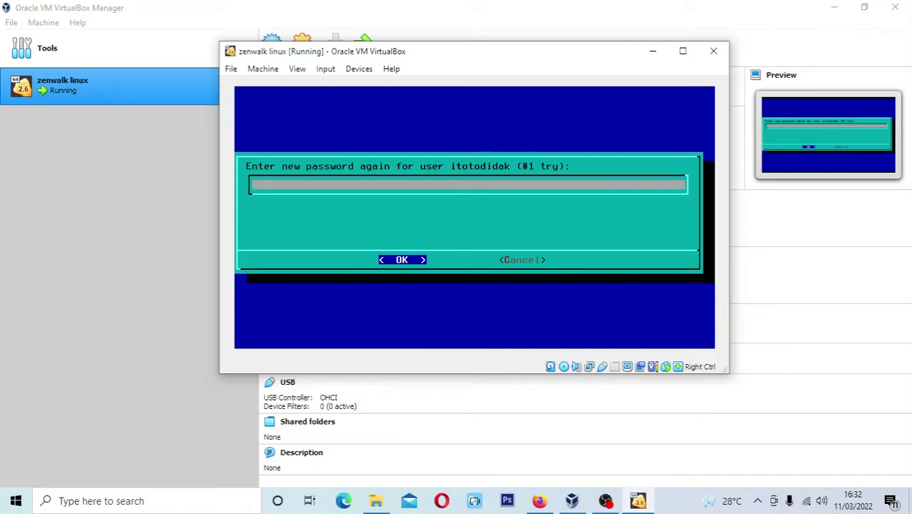
text(********)
key(Return)
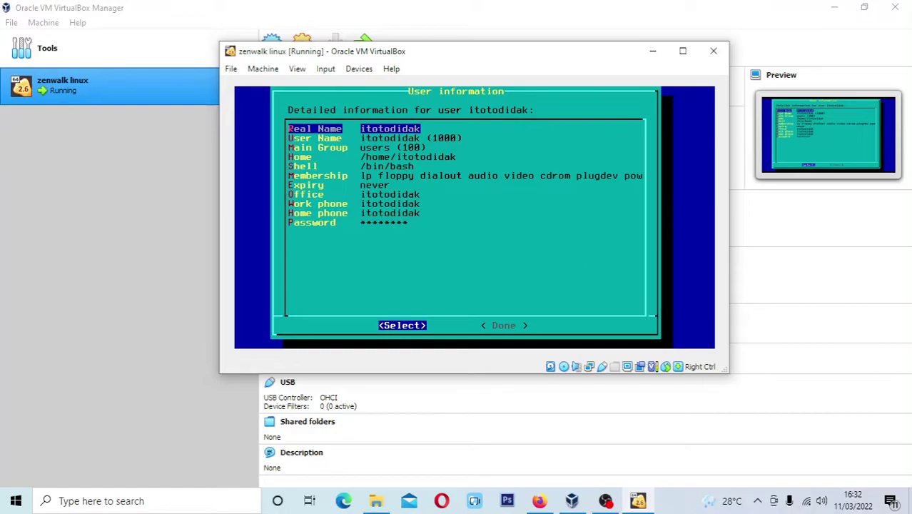
key(Tab)
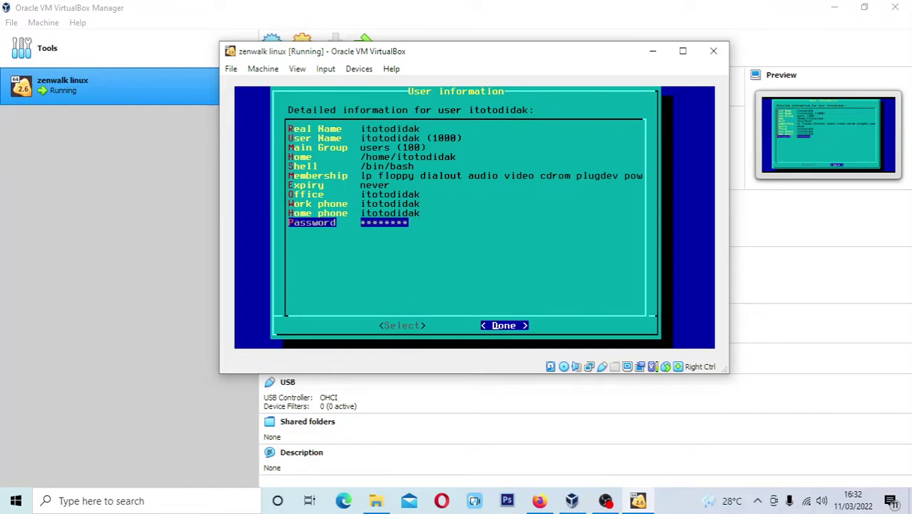
key(Return)
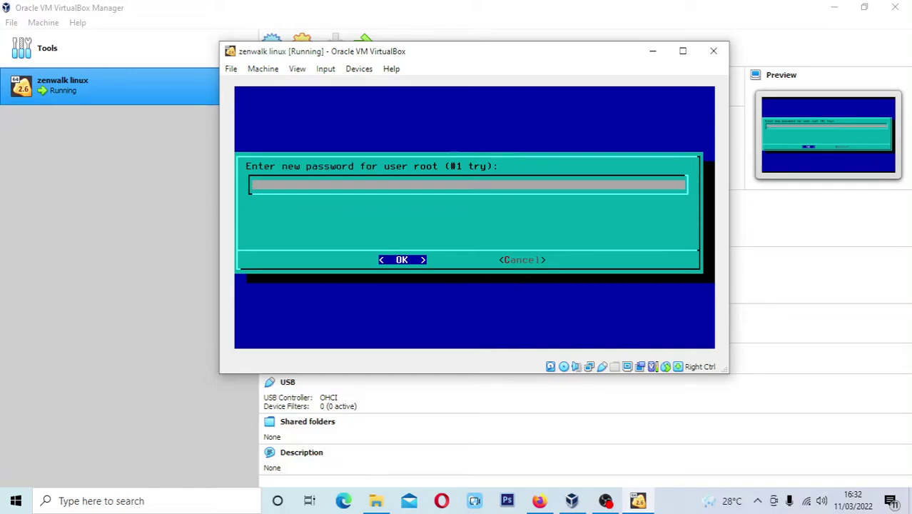
Enter and confirm the new root password, then acknowledge the 'Password changed' notice
text(********)
key(Return)
text(********)
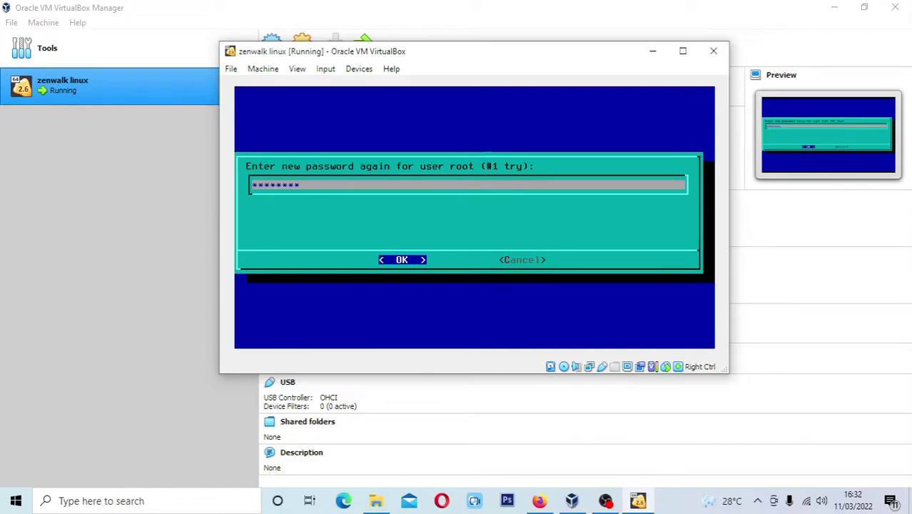
key(Return)
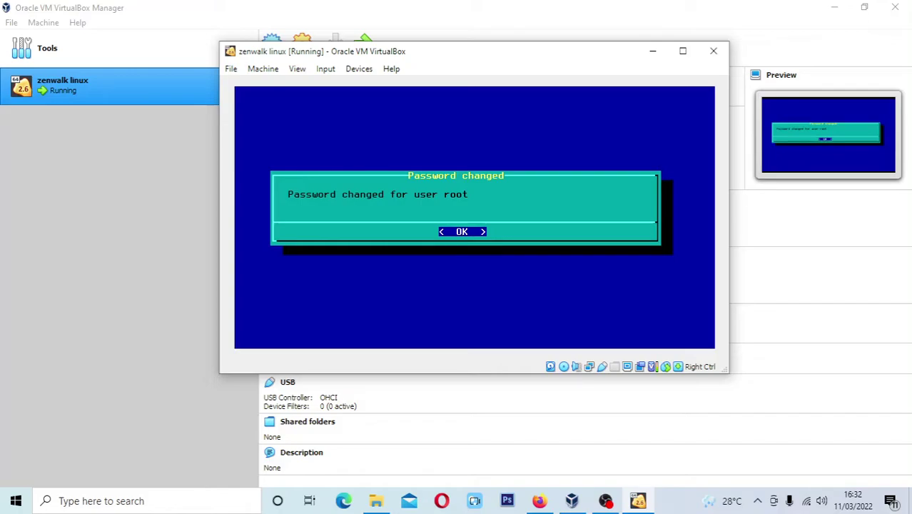
key(Return)
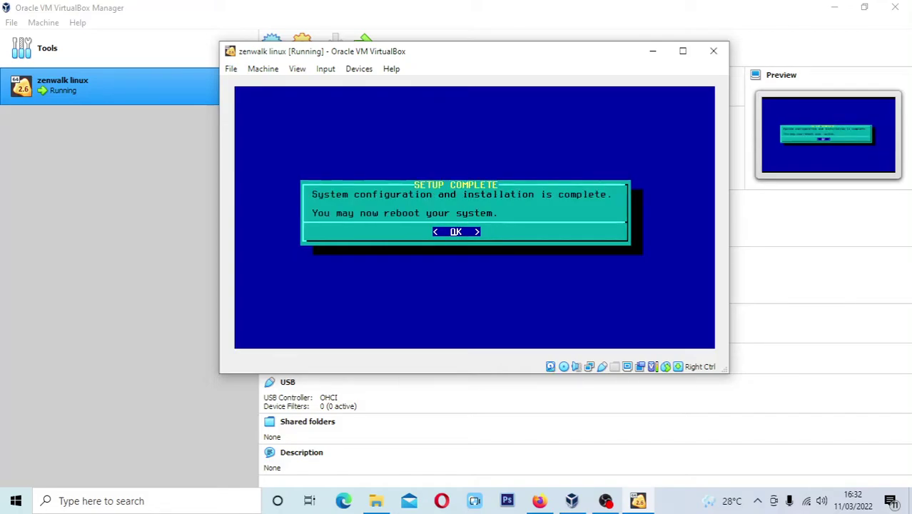
Dismiss SETUP COMPLETE, exit setup, acknowledge the remove-disc notice and reboot the VM
key(Return)
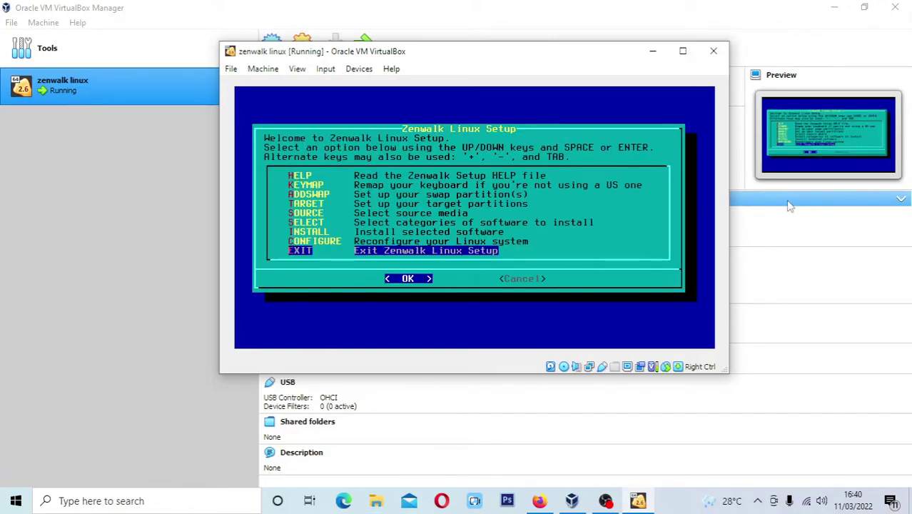
key(Return)
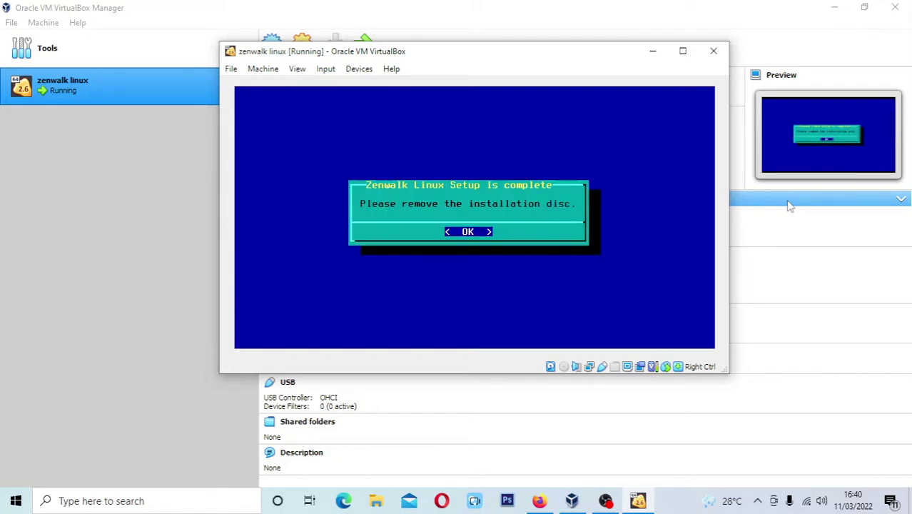
key(Return)
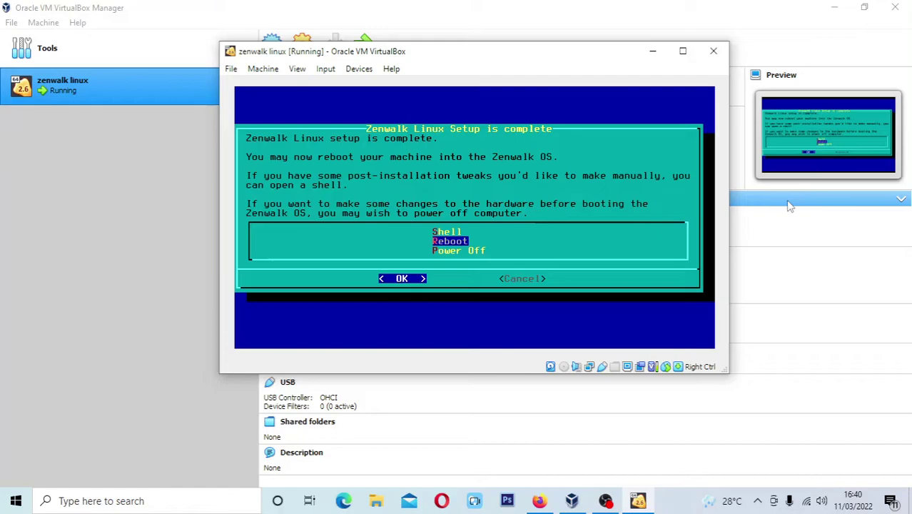
key(Return)
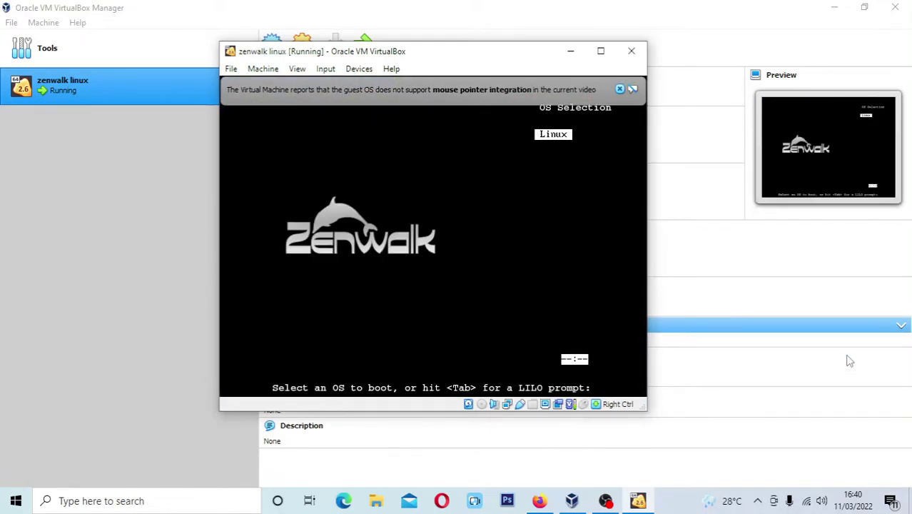
Boot Linux from LILO and log in with the user's account name and password
key(Return)
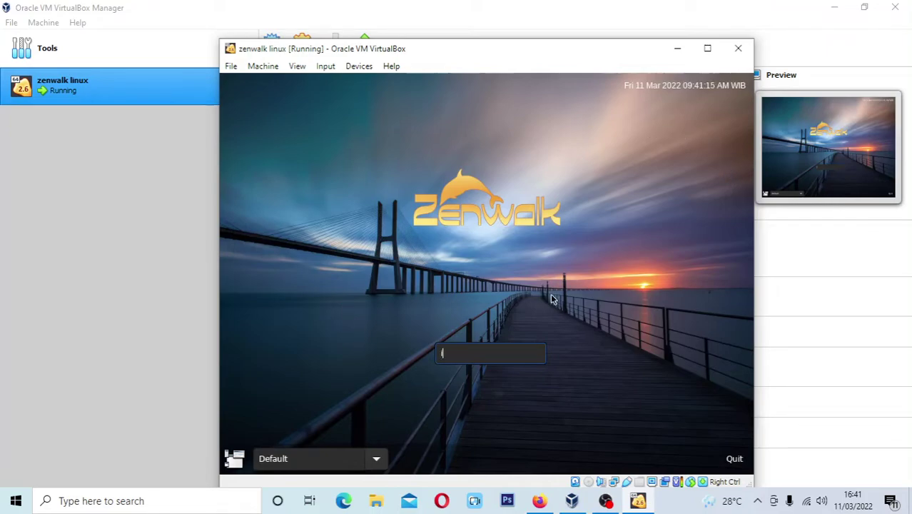
text(otodidak)
key(Return)
text(*****)
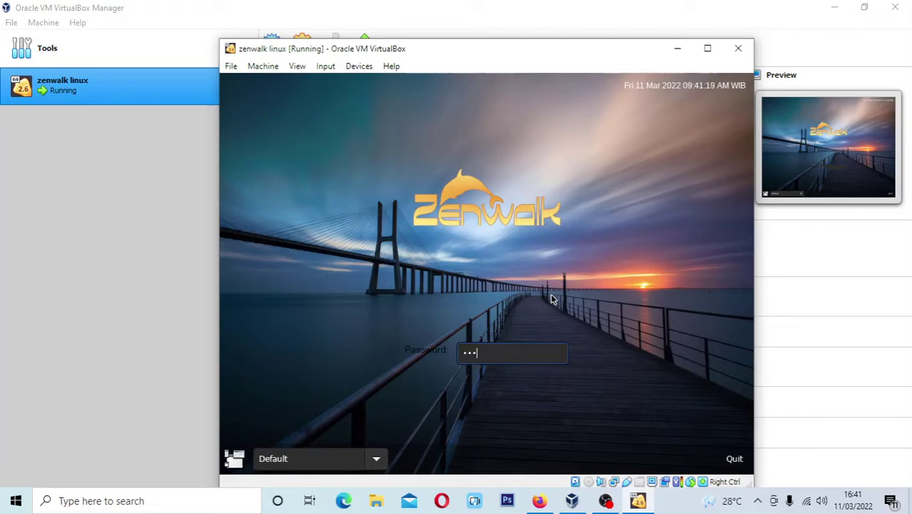
key(Return)
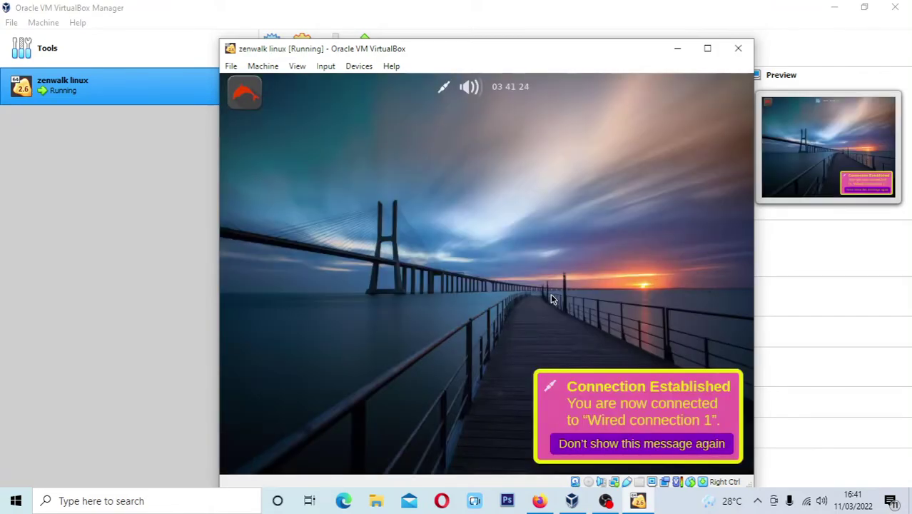
Maximize the Zenwalk virtual machine window
click(707, 47)
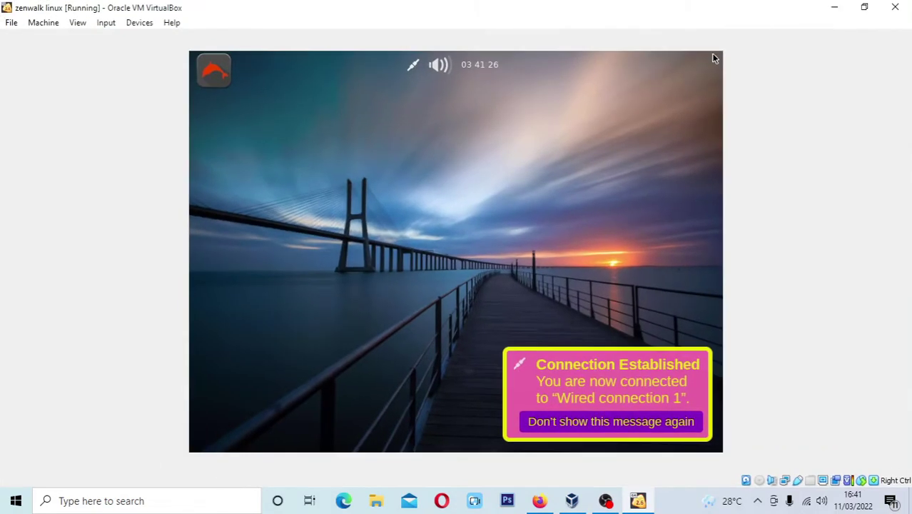
click(223, 83)
click(221, 85)
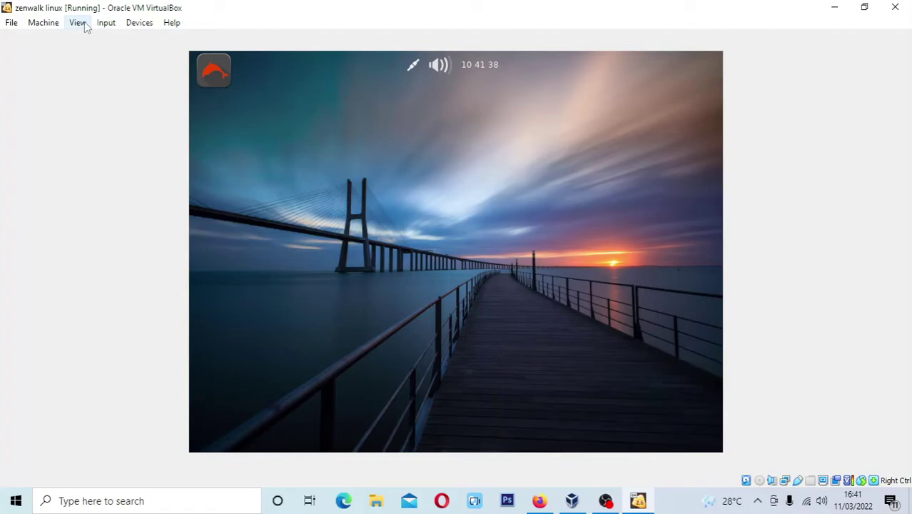
Set the guest's display resolution to 1360x768 and keep the new configuration
click(214, 70)
click(314, 359)
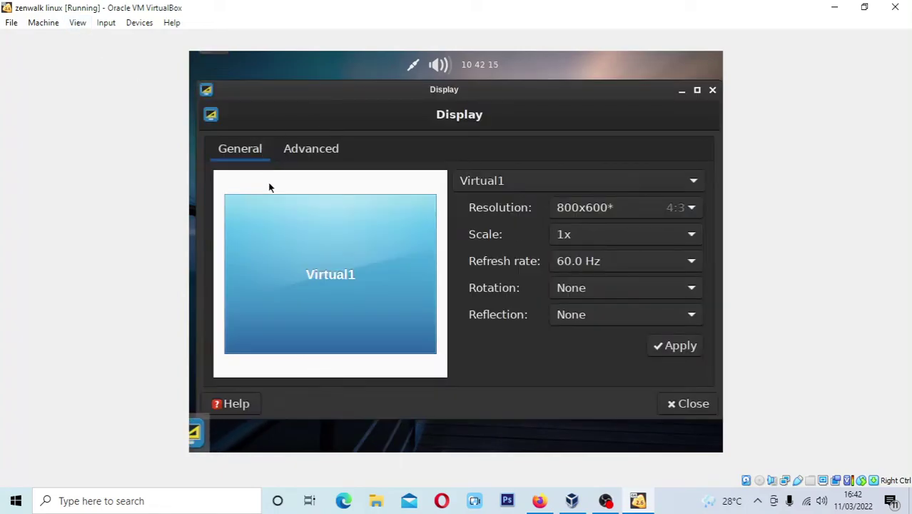
click(687, 218)
scroll(603, 389, down, 4)
scroll(606, 395, down, 4)
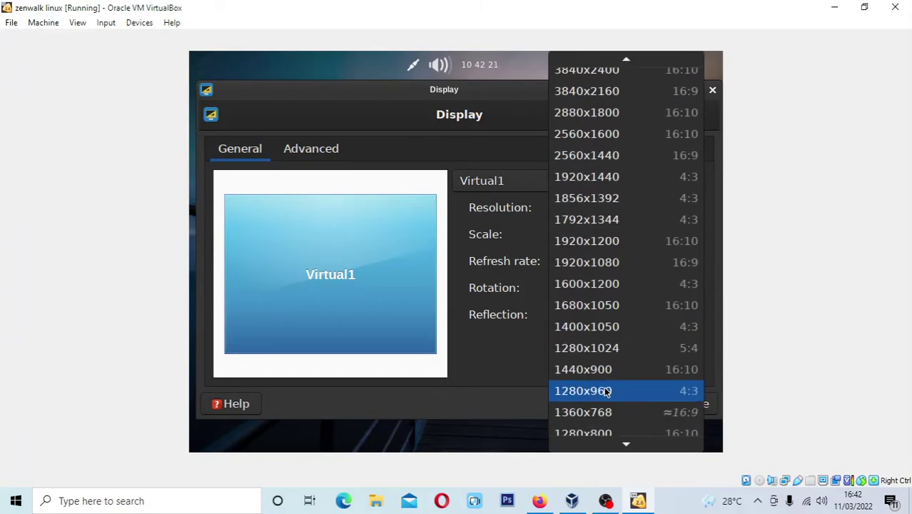
click(585, 401)
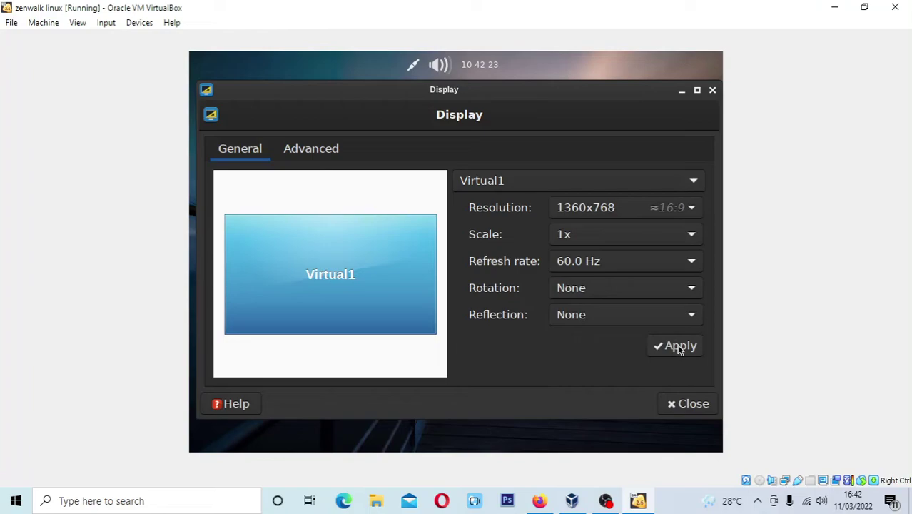
click(678, 348)
click(267, 278)
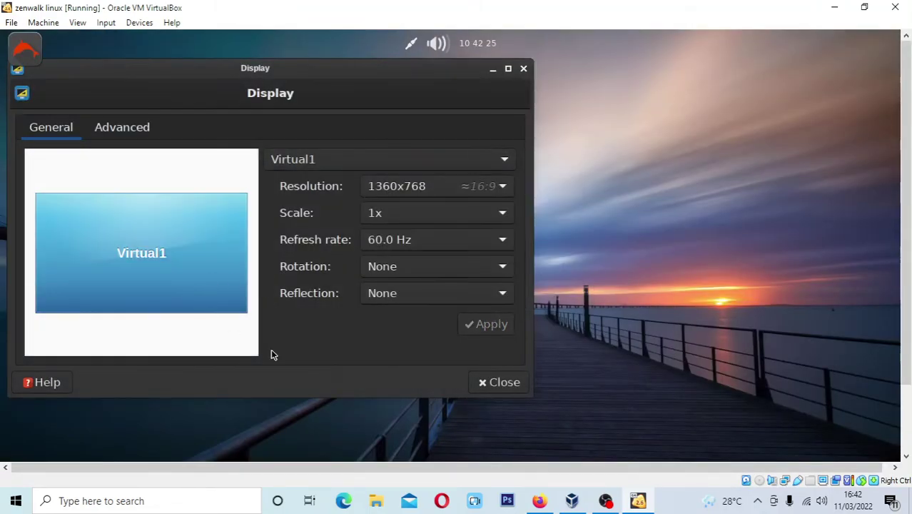
click(499, 382)
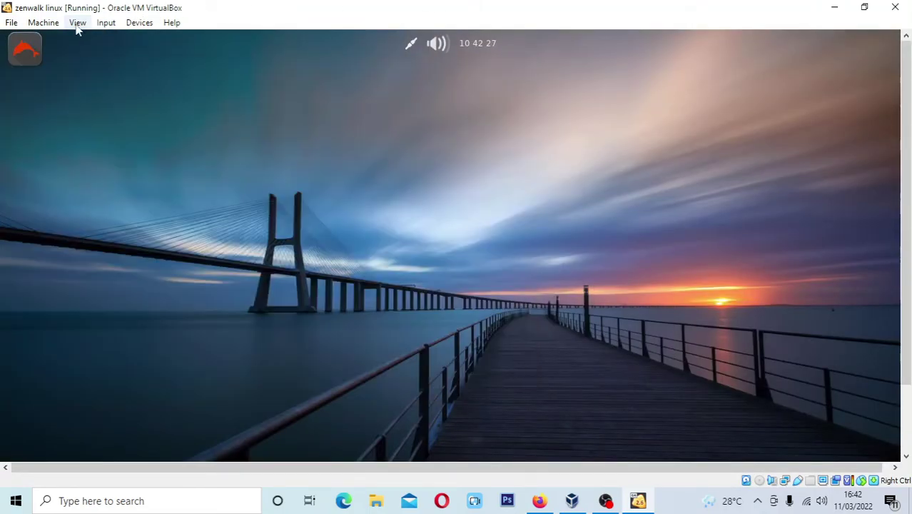
click(77, 22)
Switch the VM to full-screen mode and browse the applications menu categories
click(89, 37)
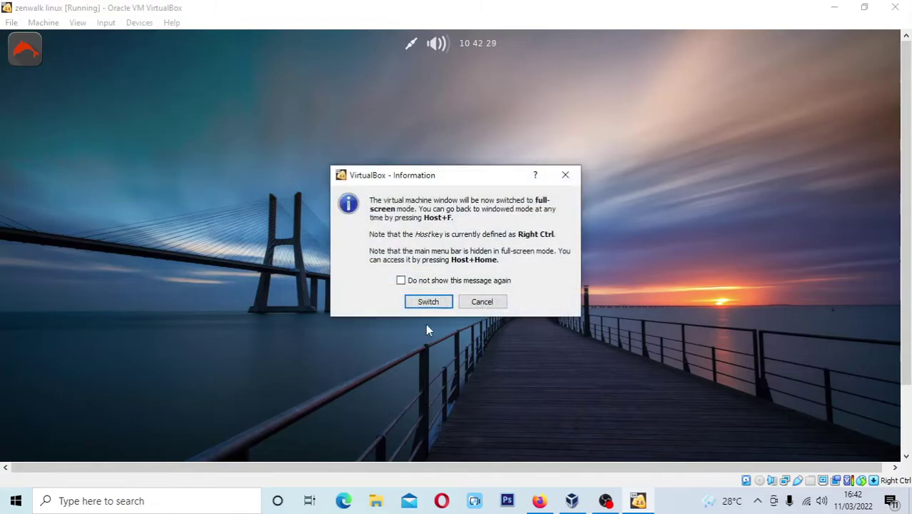
click(429, 301)
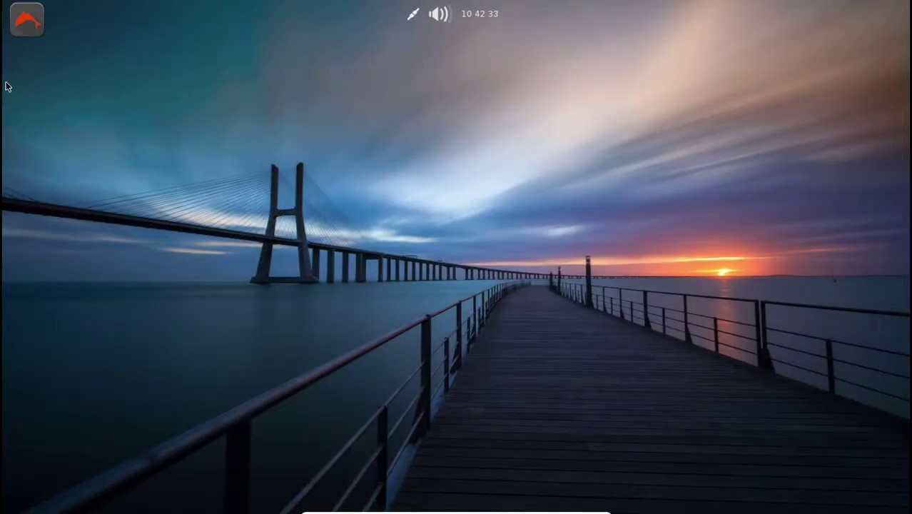
click(20, 26)
click(248, 111)
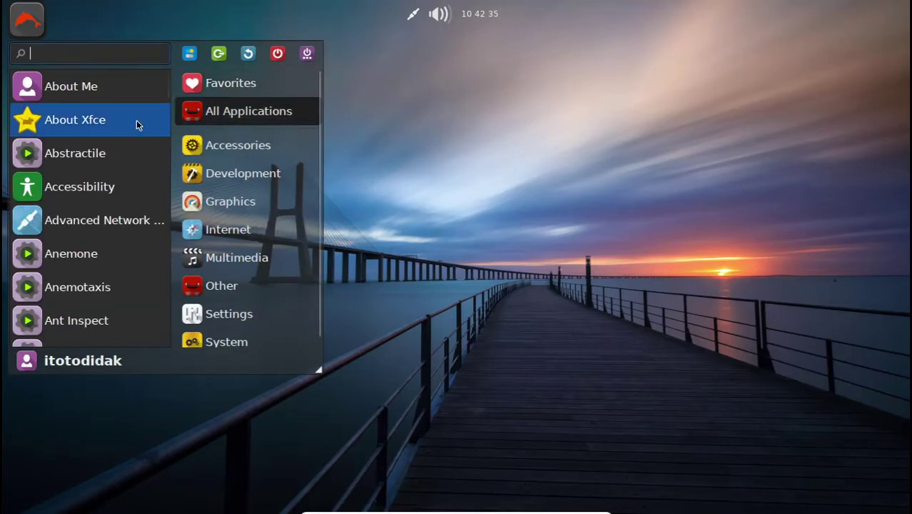
click(229, 307)
click(276, 330)
Launch Web Browser from the Internet category of the applications menu
click(236, 104)
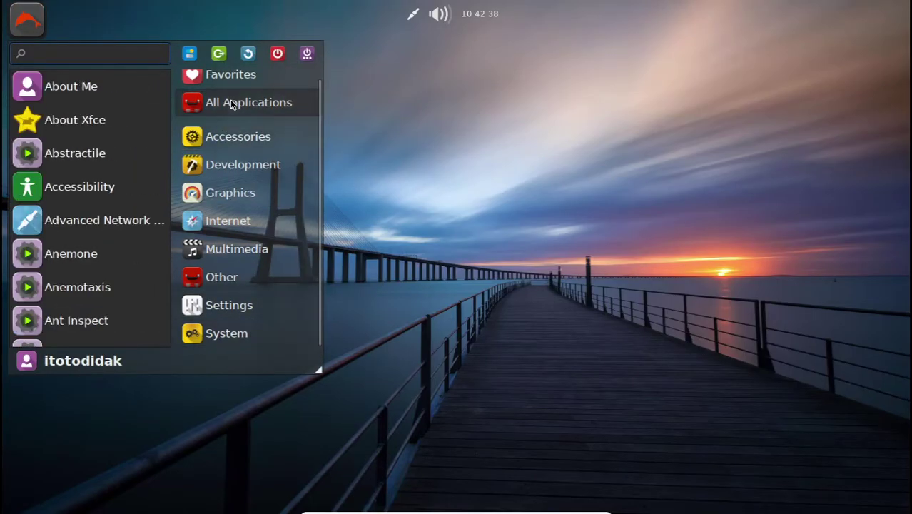
scroll(232, 89, up, 1)
click(232, 86)
click(232, 113)
scroll(119, 278, down, 5)
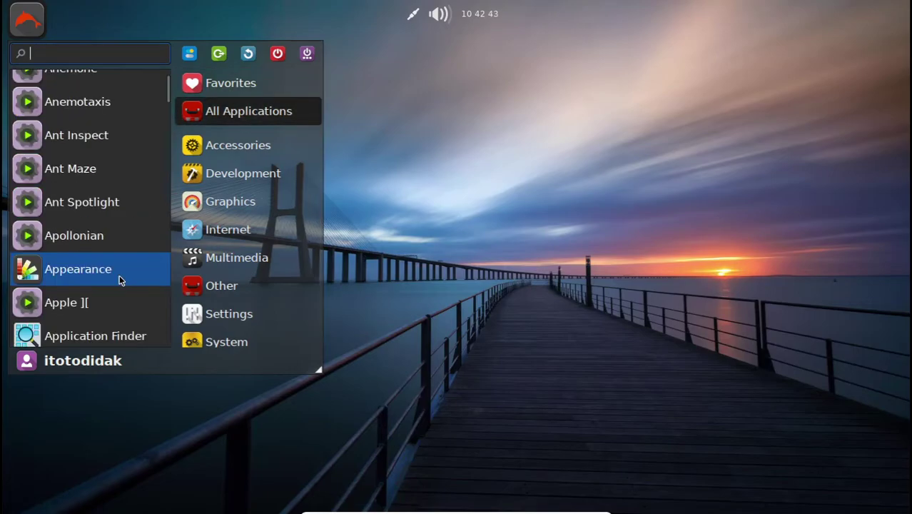
click(230, 171)
click(228, 229)
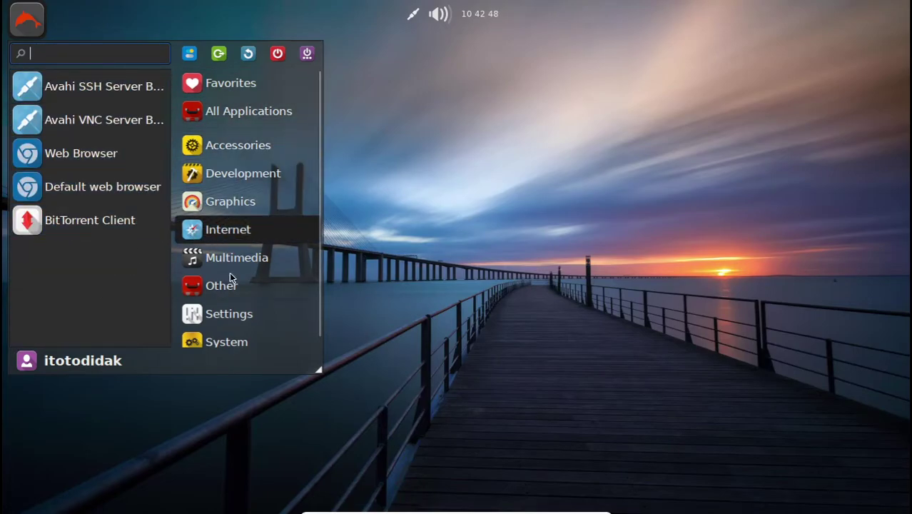
click(76, 155)
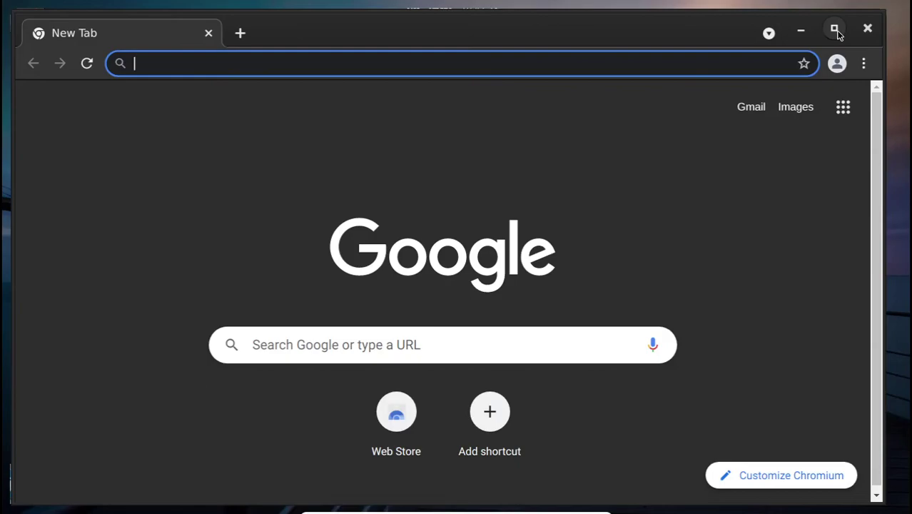
Maximize the Chromium window, then open and dismiss its three-dot menu
click(835, 30)
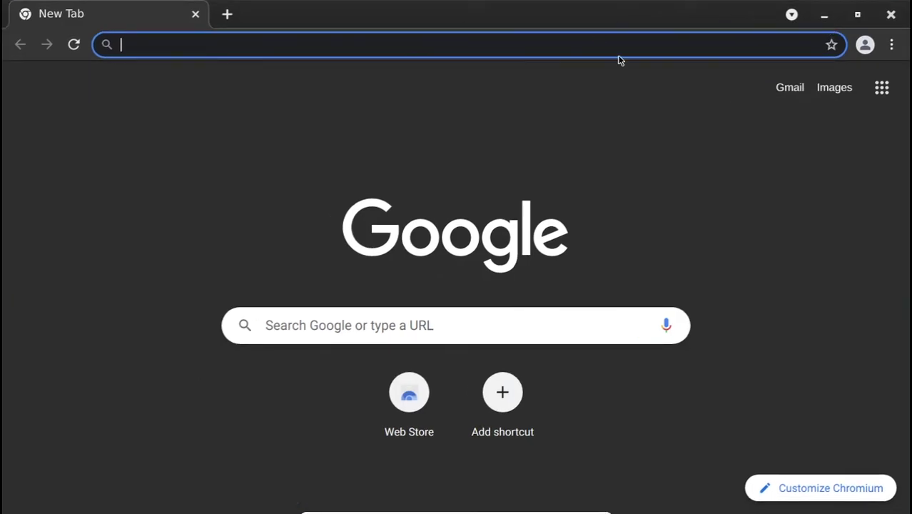
click(892, 46)
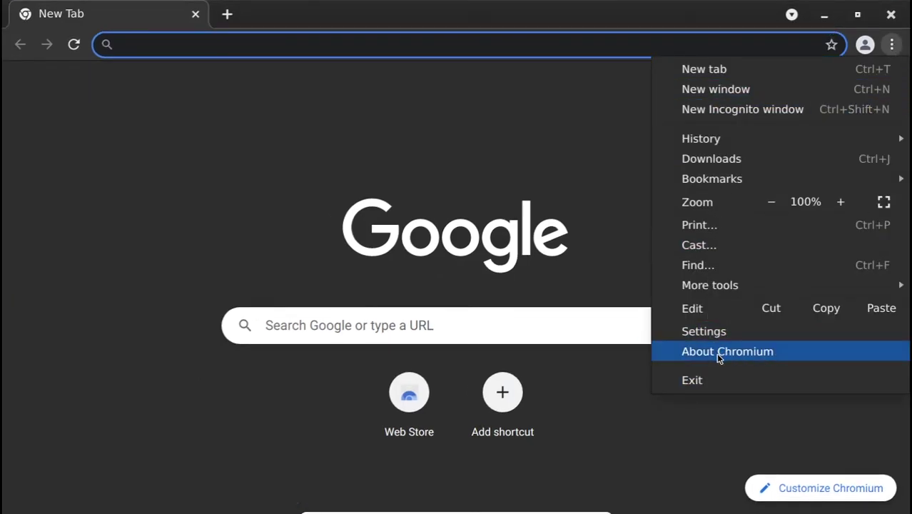
click(470, 133)
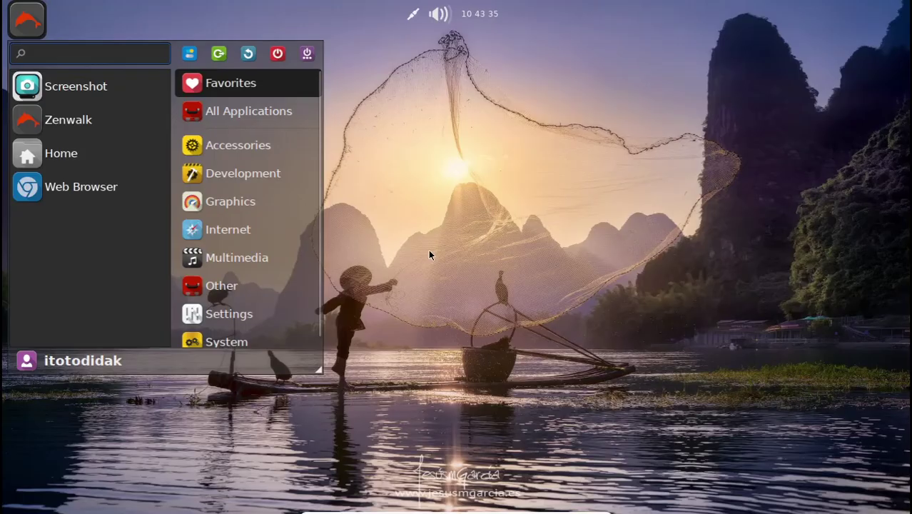
click(279, 319)
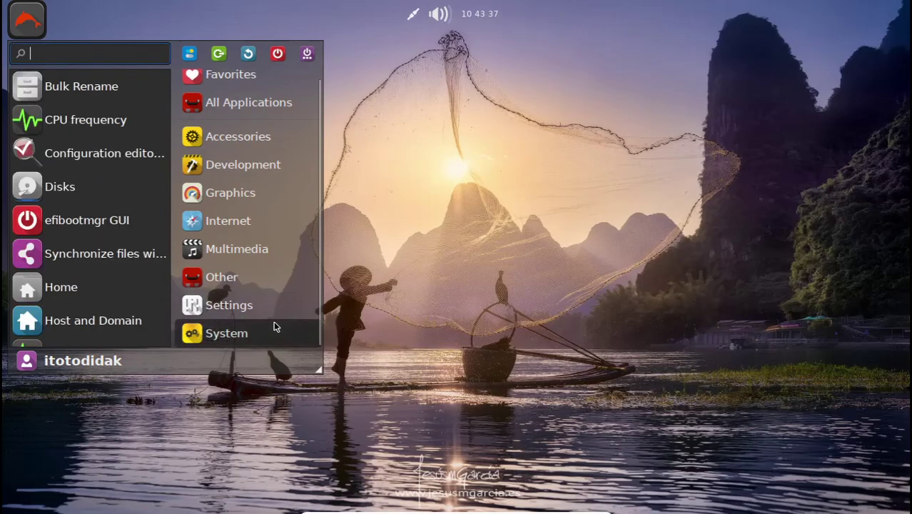
Browse the menu's Settings, System, Internet, Accessories, Other and Development categories
scroll(273, 320, up, 1)
scroll(93, 298, down, 4)
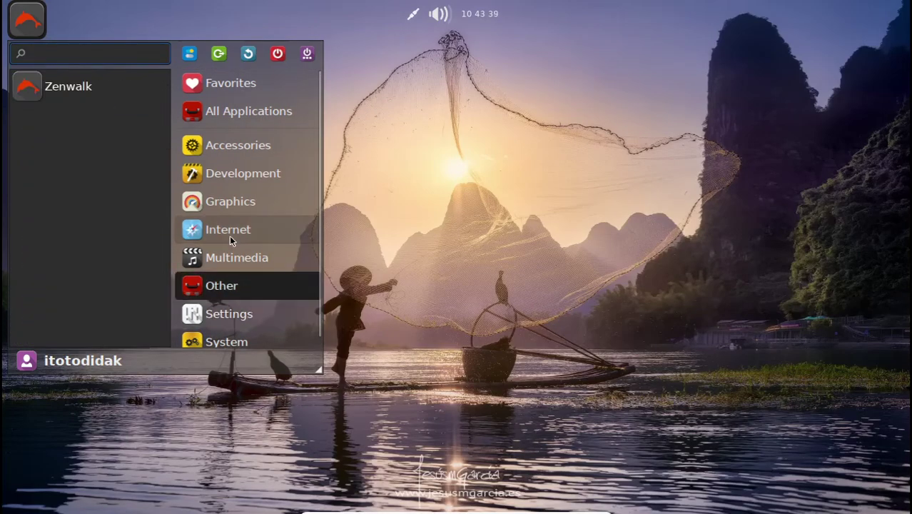
mouse_move(239, 289)
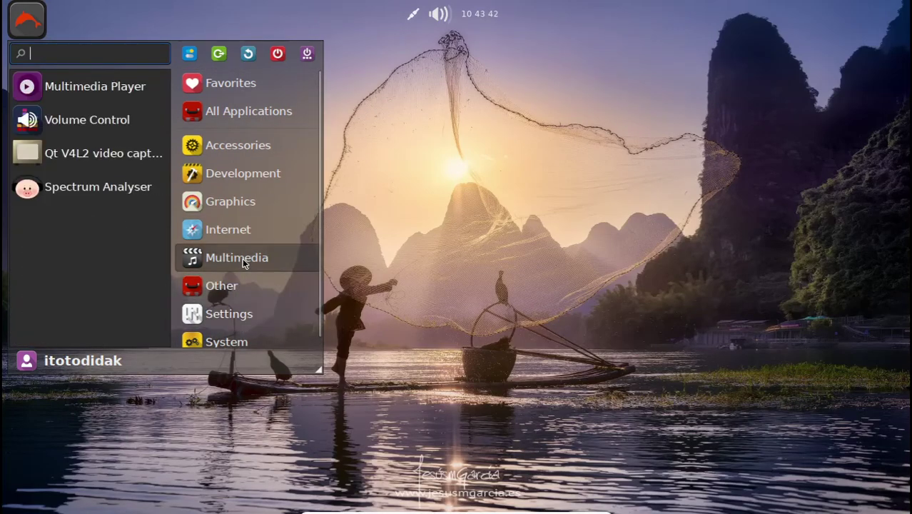
mouse_move(319, 236)
mouse_move(229, 330)
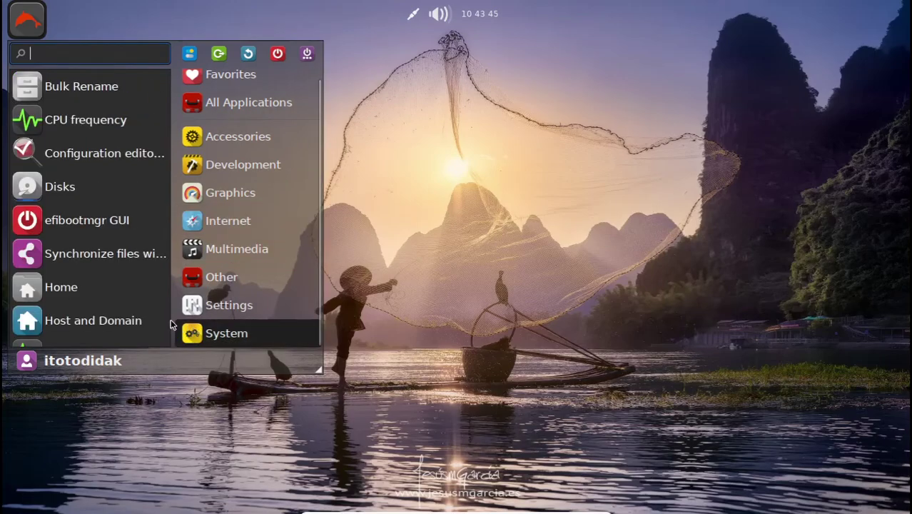
scroll(113, 307, down, 1)
mouse_move(229, 127)
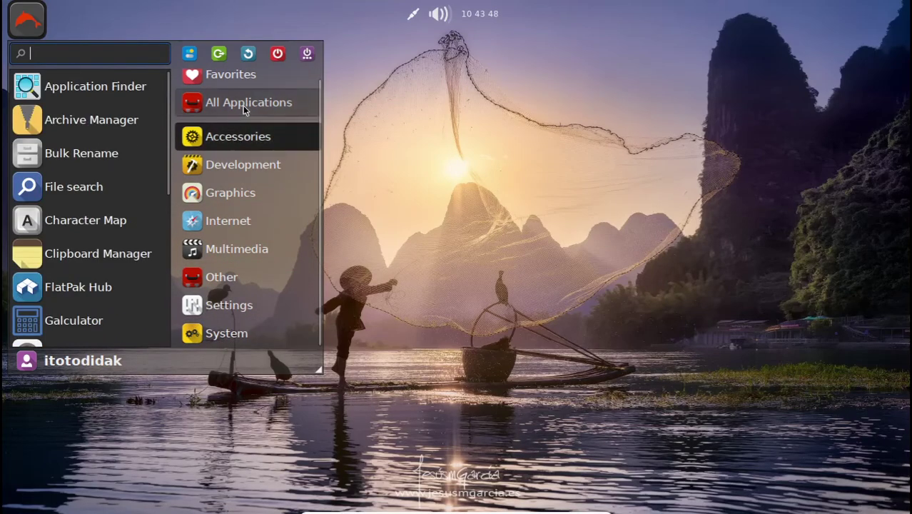
mouse_move(200, 288)
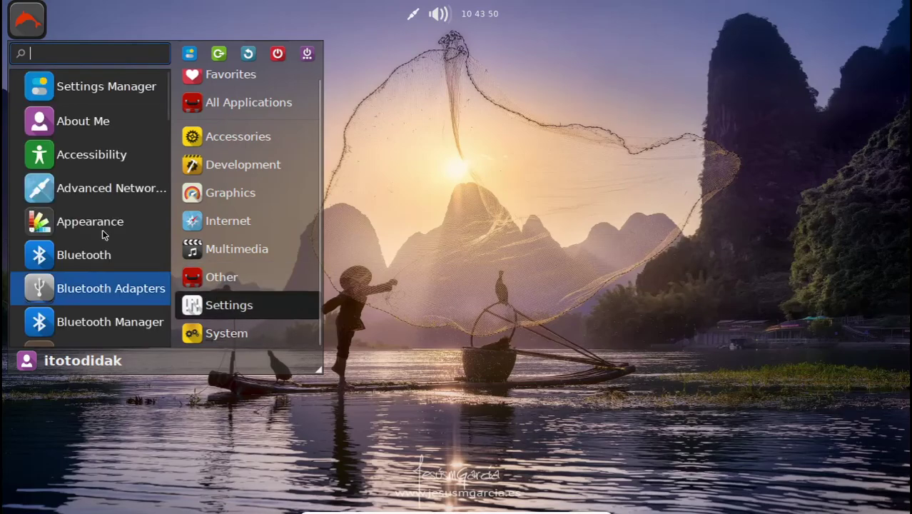
mouse_move(251, 153)
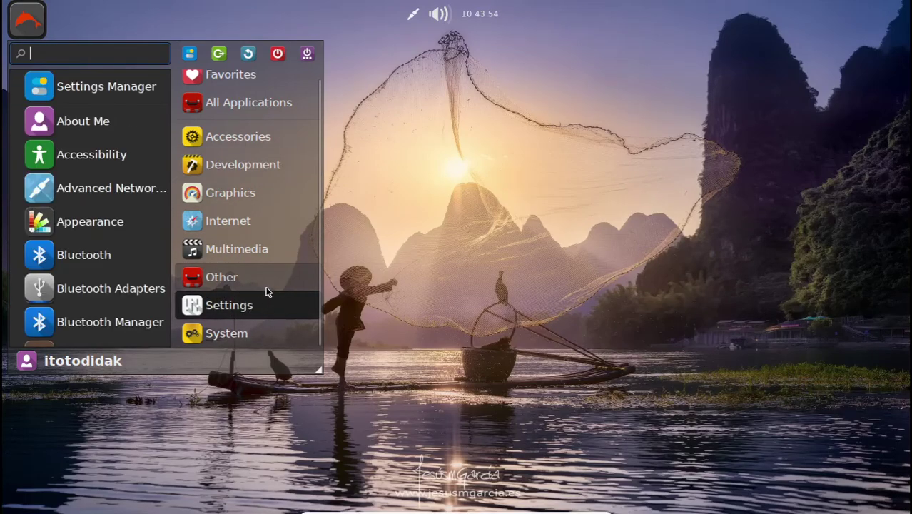
mouse_move(249, 114)
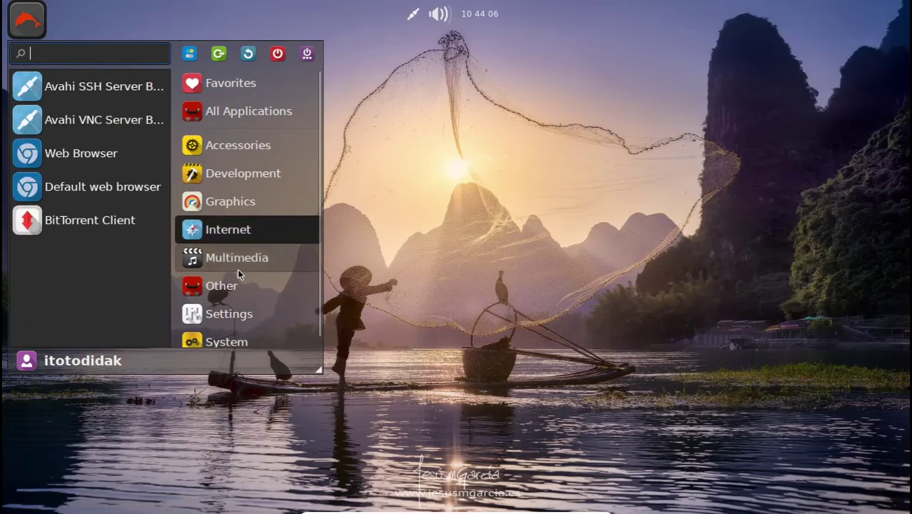
mouse_move(236, 264)
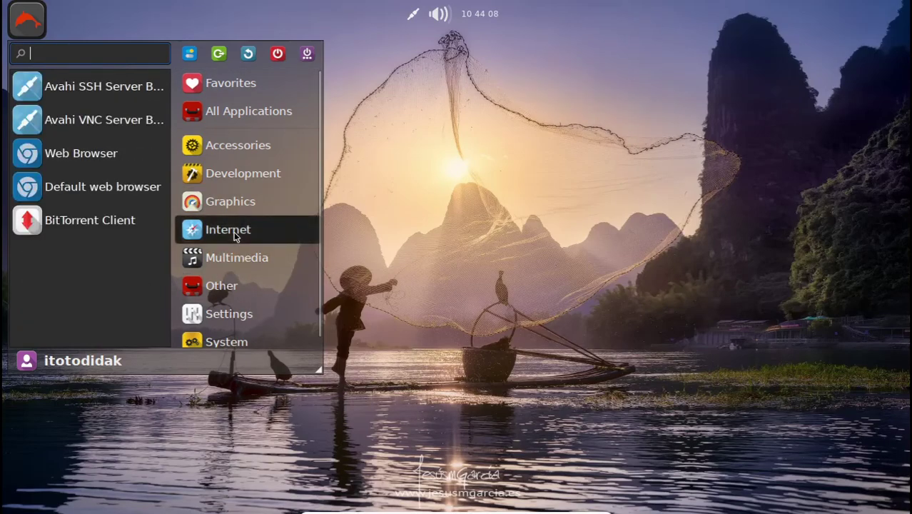